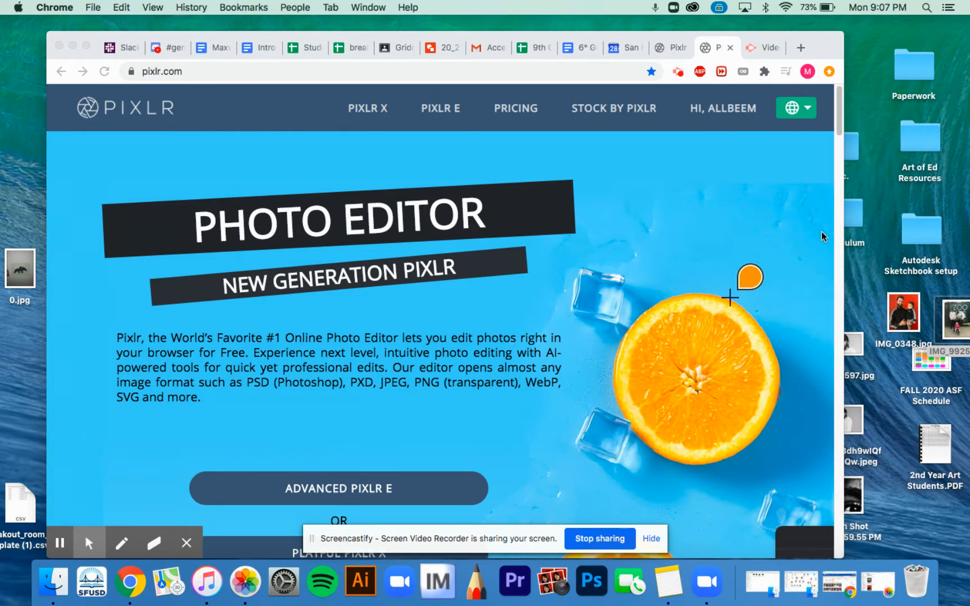
Step: Preview the desktop photos IMG_0348.jpg and IMG_9925.jpg, closing each one after viewing
double_click(904, 313)
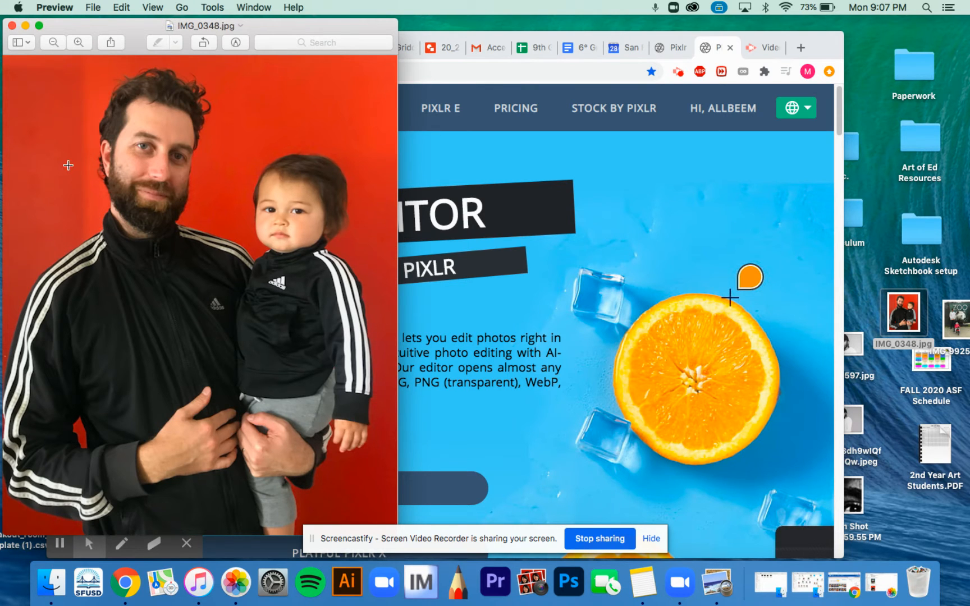
left_click(12, 26)
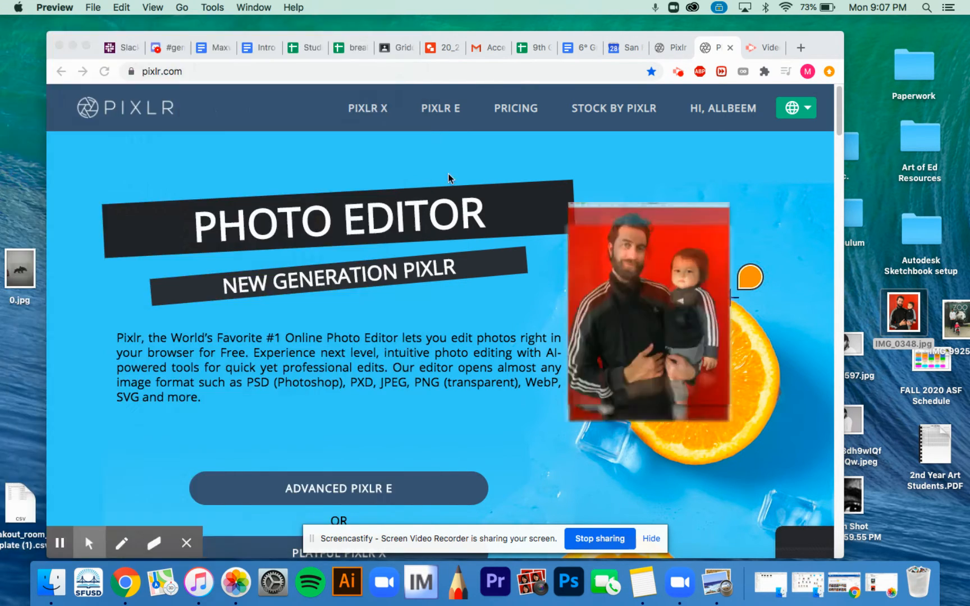
double_click(958, 317)
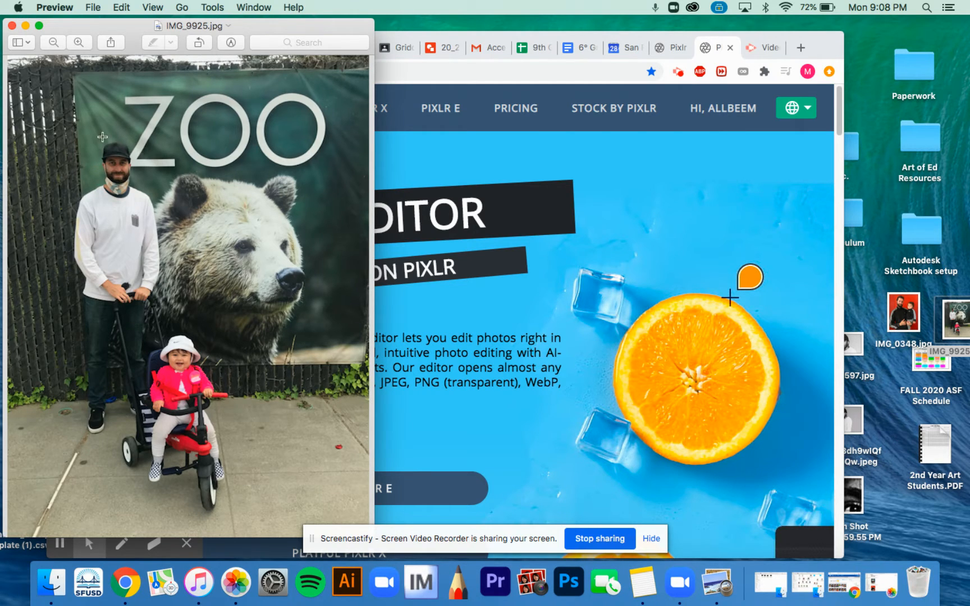
left_click(12, 25)
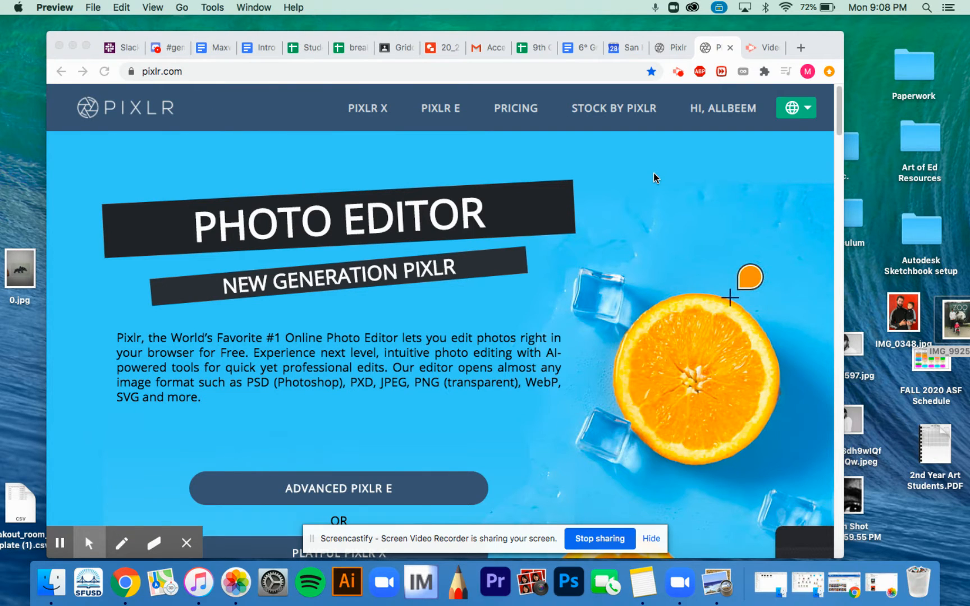
Step: Open Pixlr X full screen and create a new blank Full HD document at 1920 x 1080
left_click(85, 46)
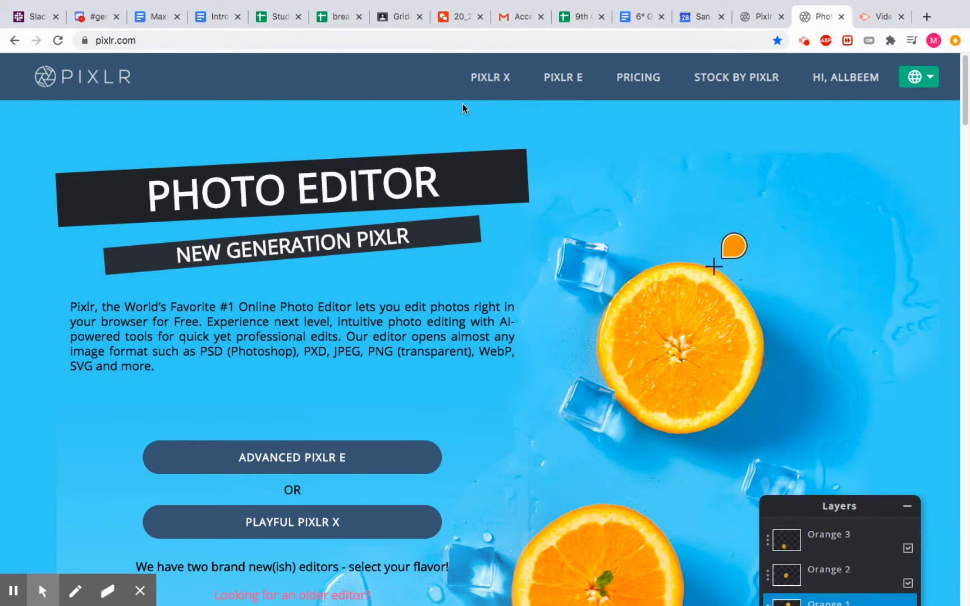
left_click(490, 78)
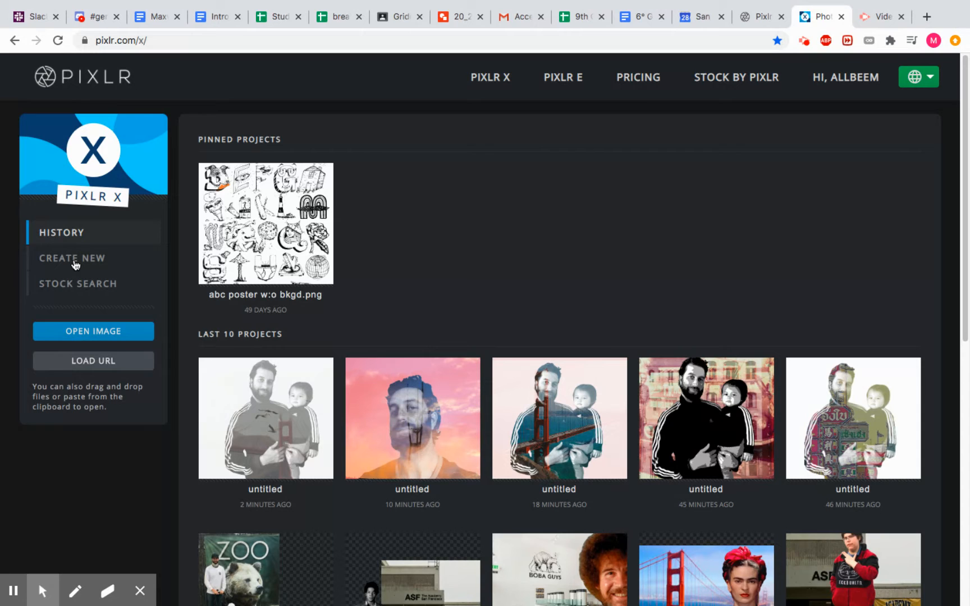
left_click(77, 260)
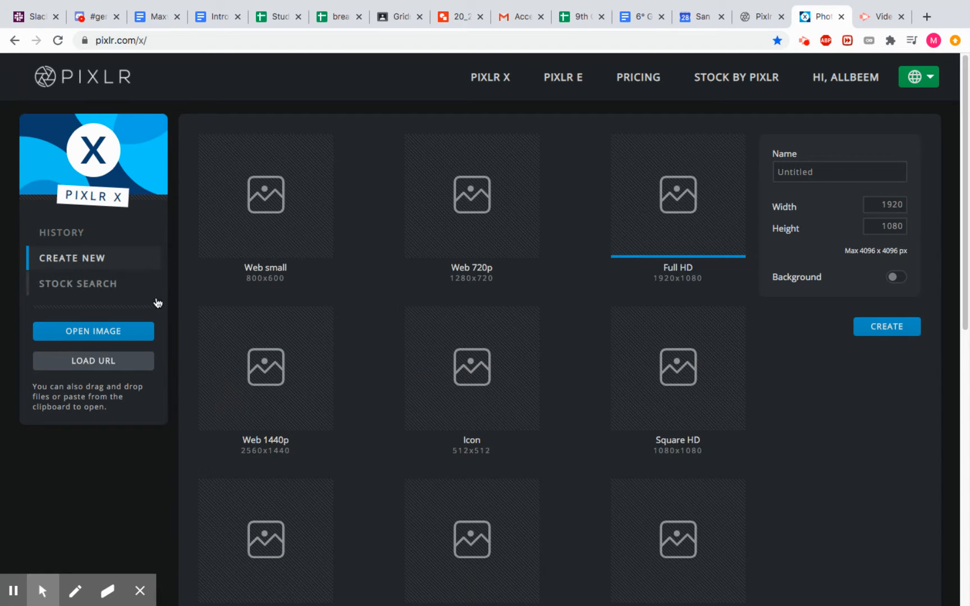
left_click(695, 206)
left_click(891, 326)
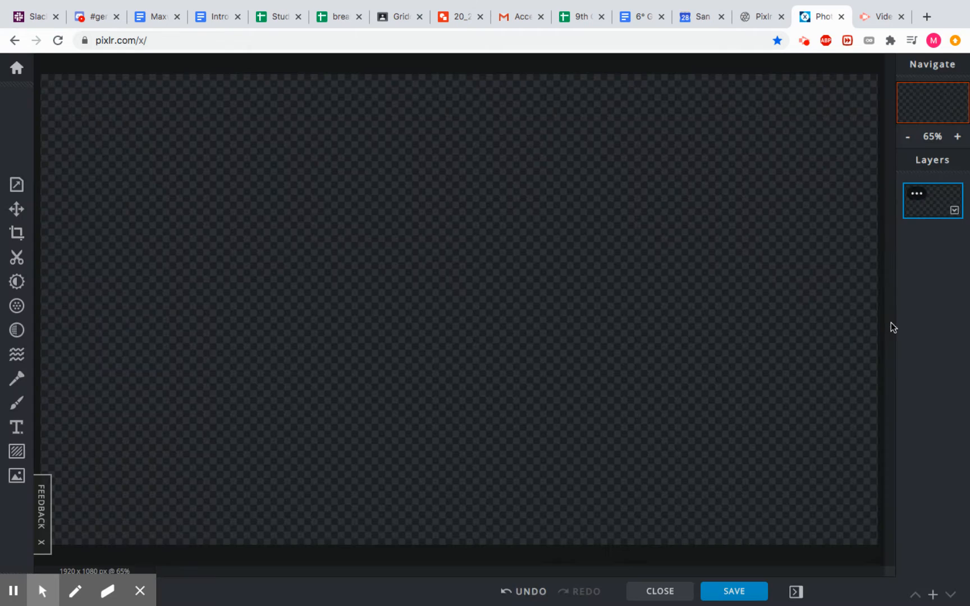
Step: Turn on the canvas background in the document properties and keep it white (#FFFFFF)
left_click(17, 185)
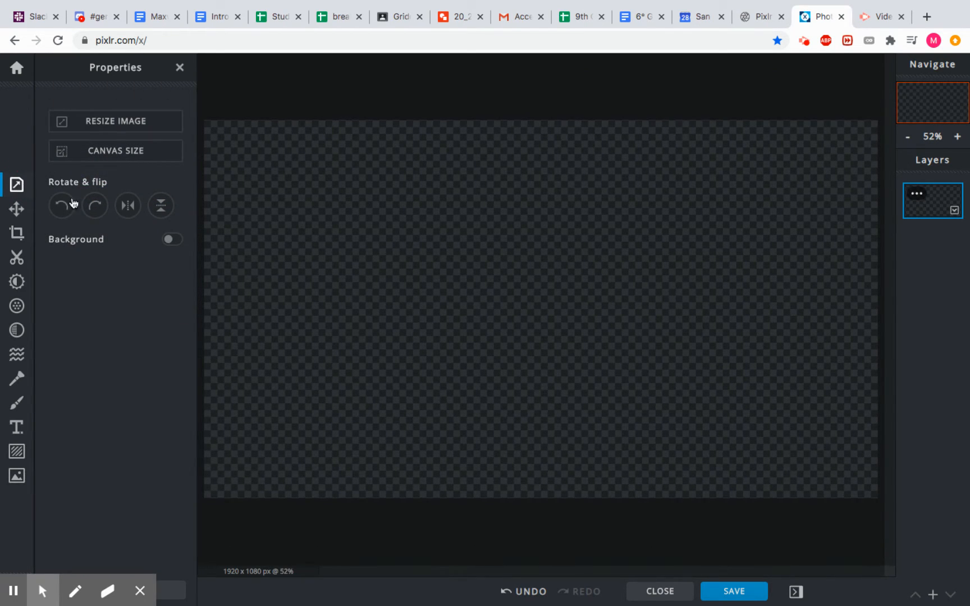
left_click(169, 241)
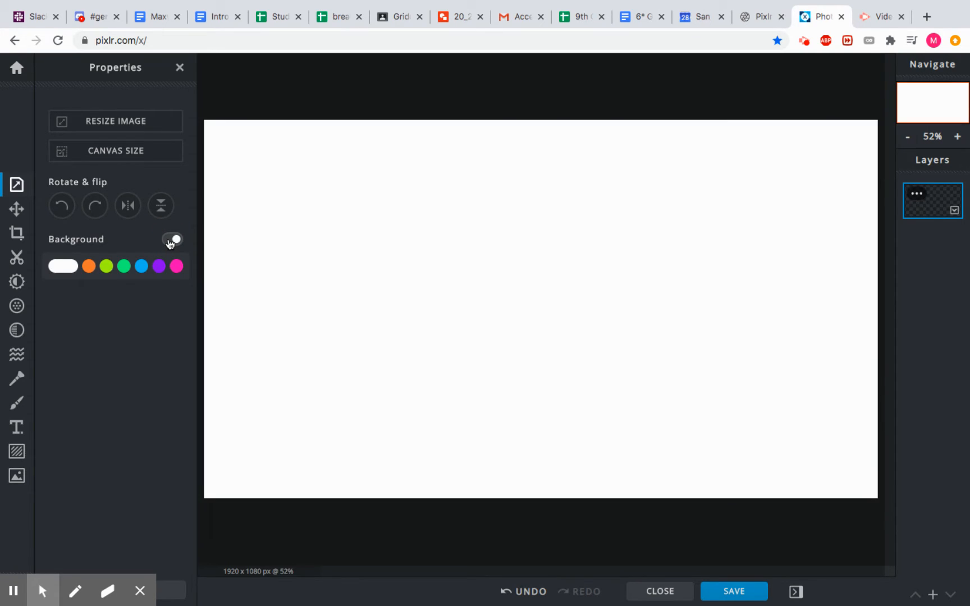
left_click(65, 269)
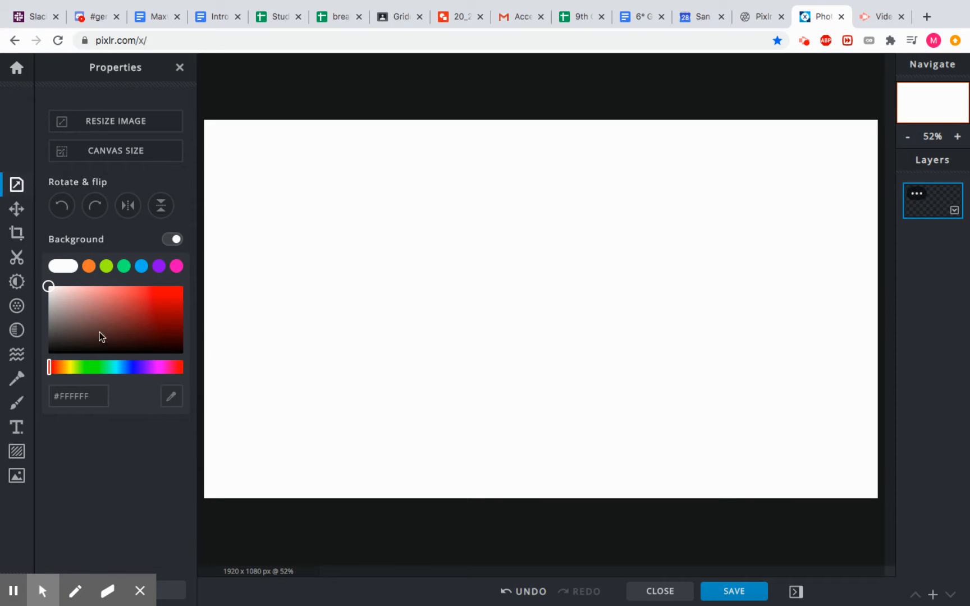
left_click(65, 272)
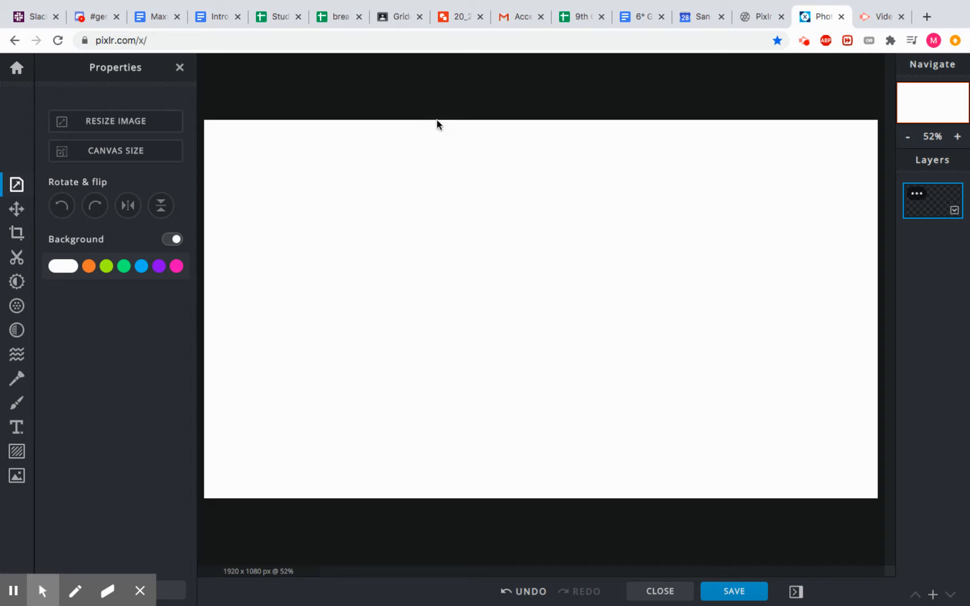
left_click(181, 68)
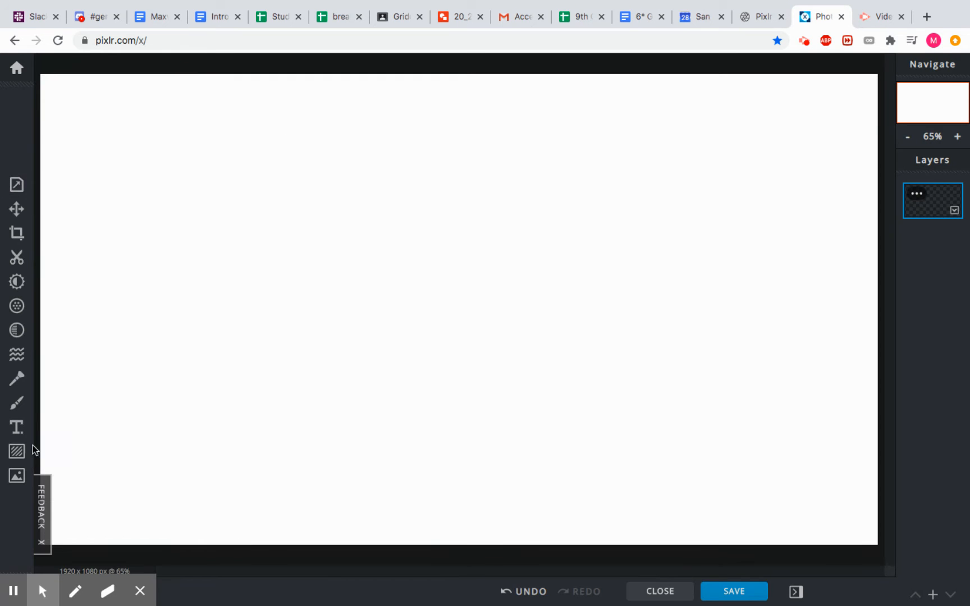
Step: Add IMG_0348.jpg from the Desktop as a new layer in the current document
left_click(17, 476)
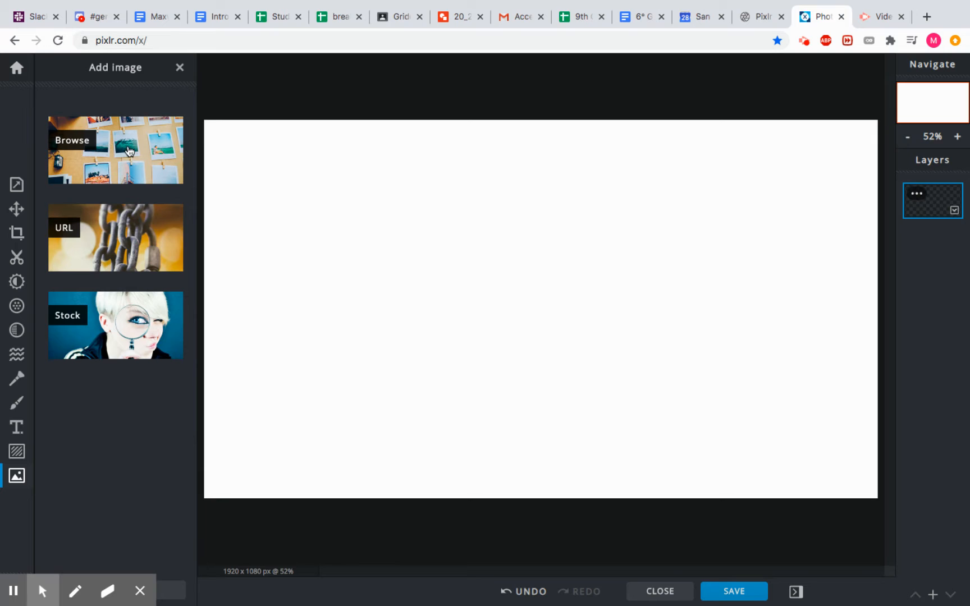
left_click(129, 150)
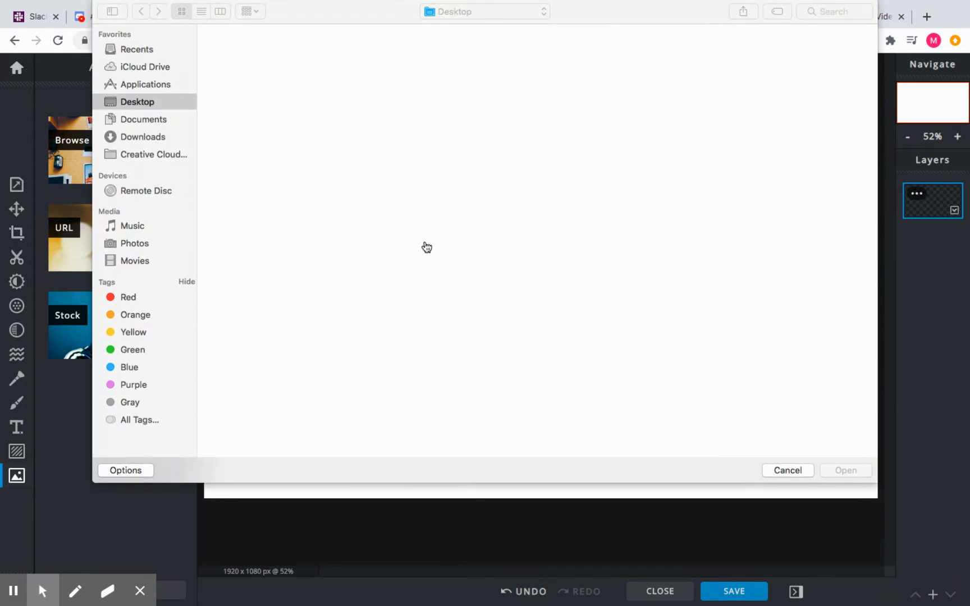
left_click(409, 139)
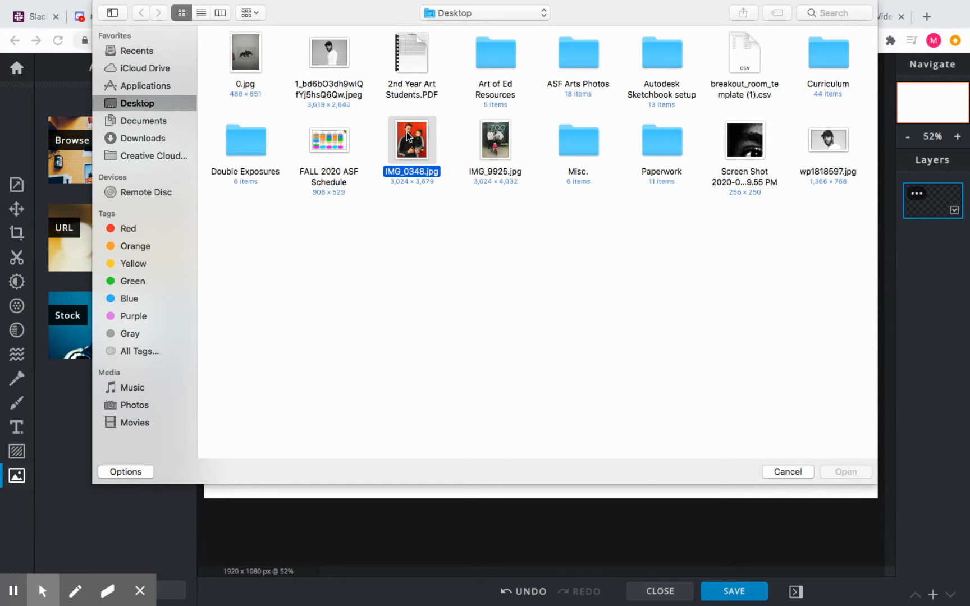
left_click(845, 472)
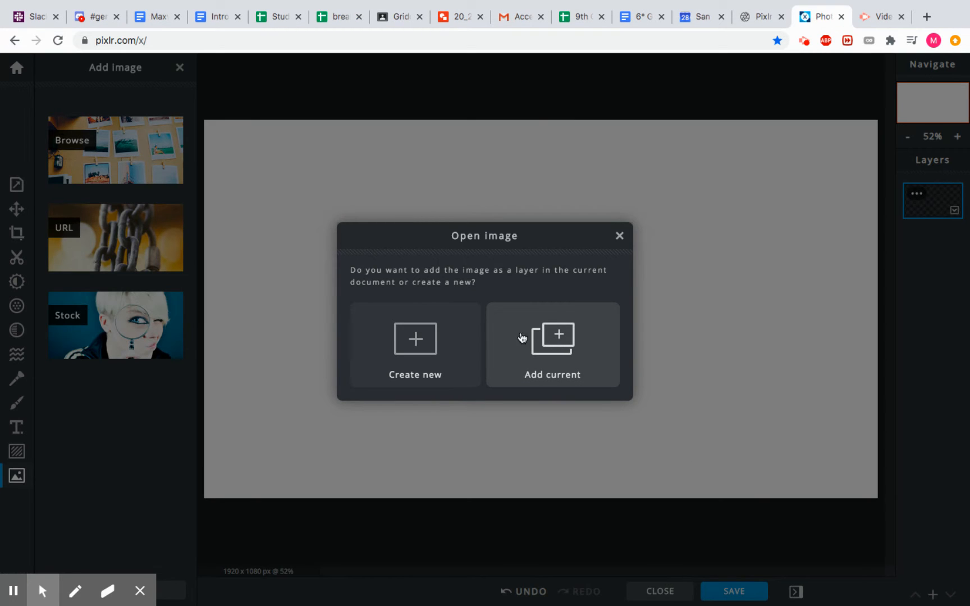
left_click(553, 341)
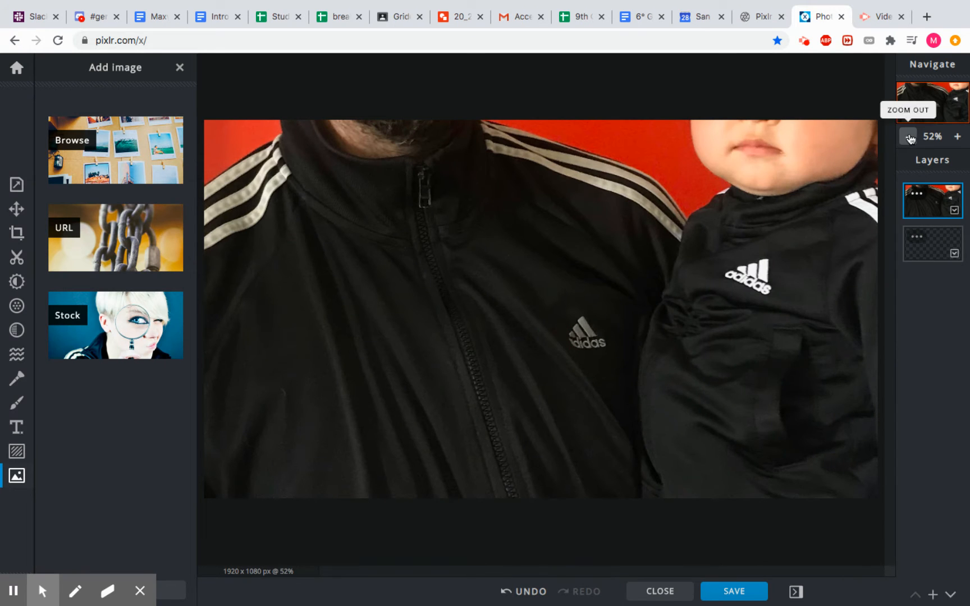
Step: Scale the man-and-child photo down to fit within the canvas height and place it near the middle of the white background
left_click(908, 137)
left_click(910, 137)
left_click(908, 137)
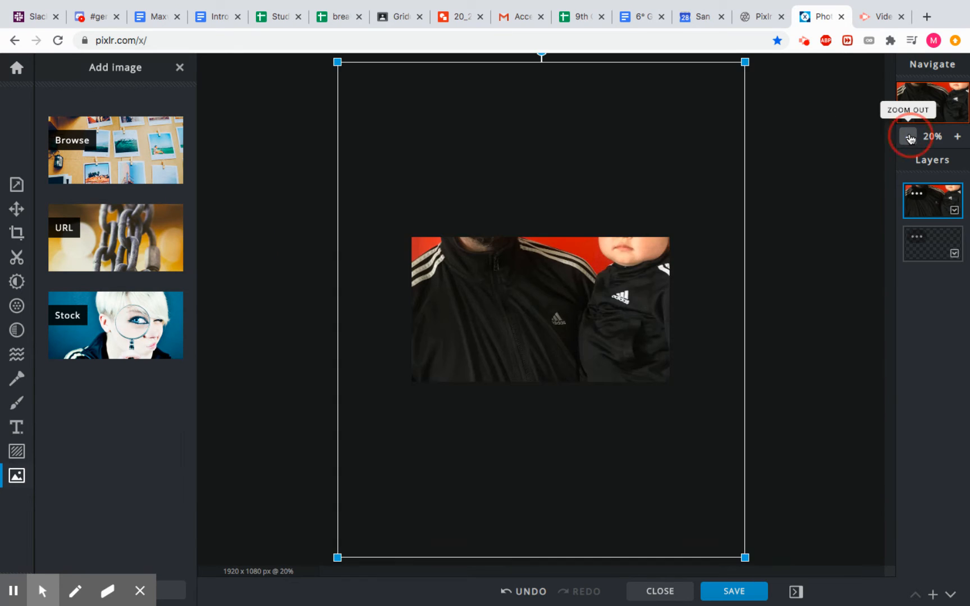
left_click(908, 137)
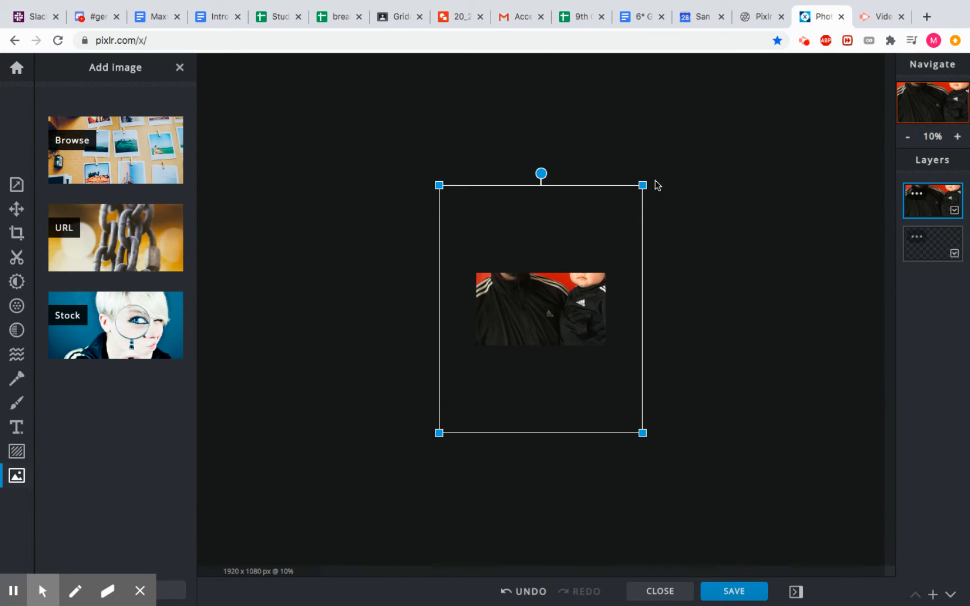
left_click_drag(642, 185, 565, 278)
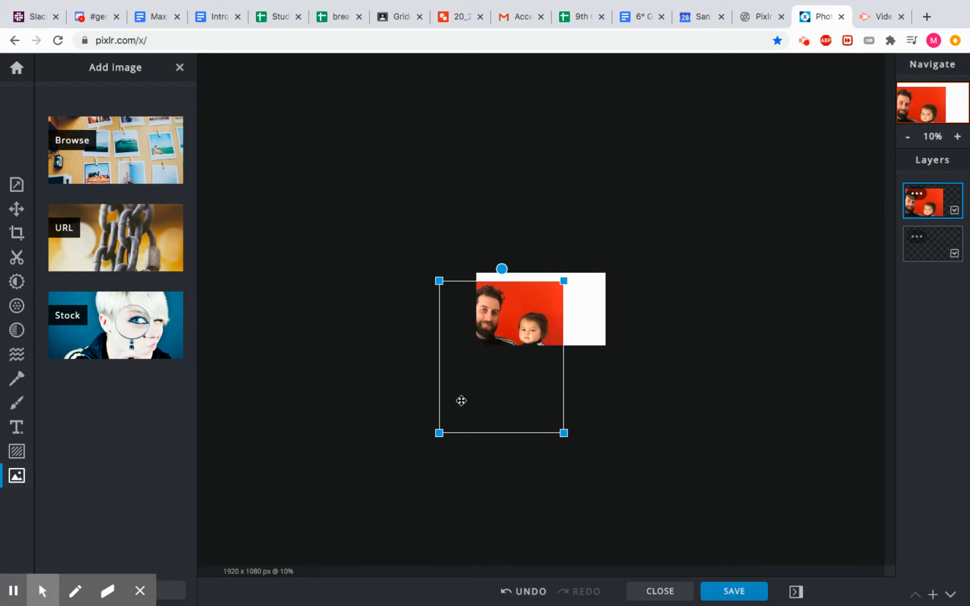
left_click_drag(440, 433, 569, 347)
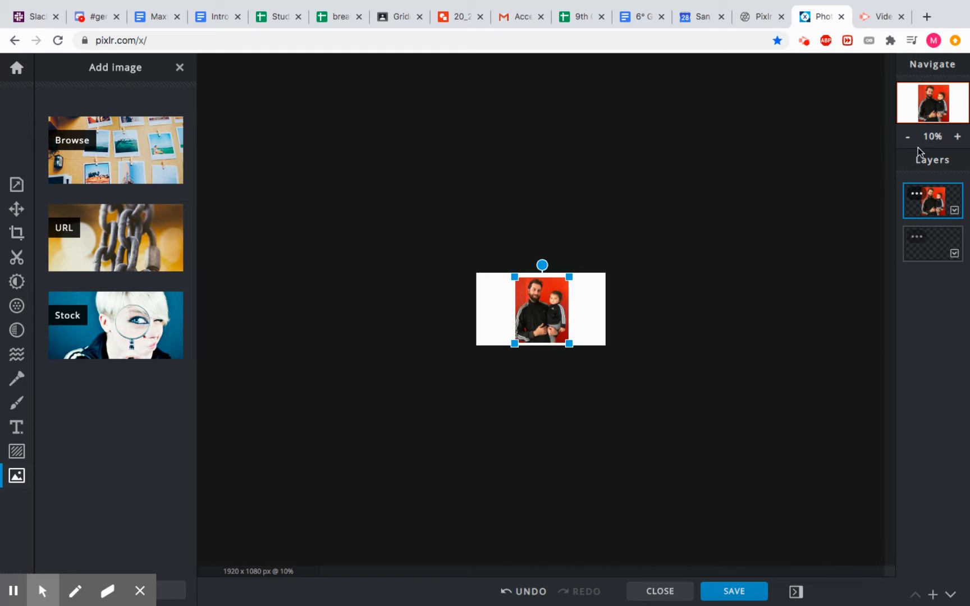
left_click(957, 137)
left_click(958, 137)
left_click_drag(435, 181, 428, 173)
left_click_drag(536, 247, 552, 247)
left_click(946, 201)
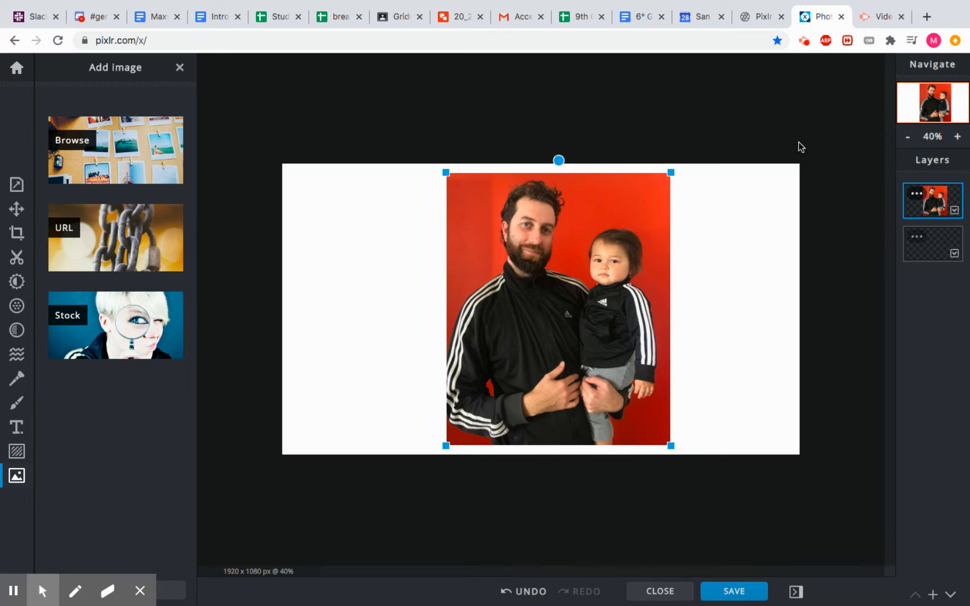
left_click(180, 68)
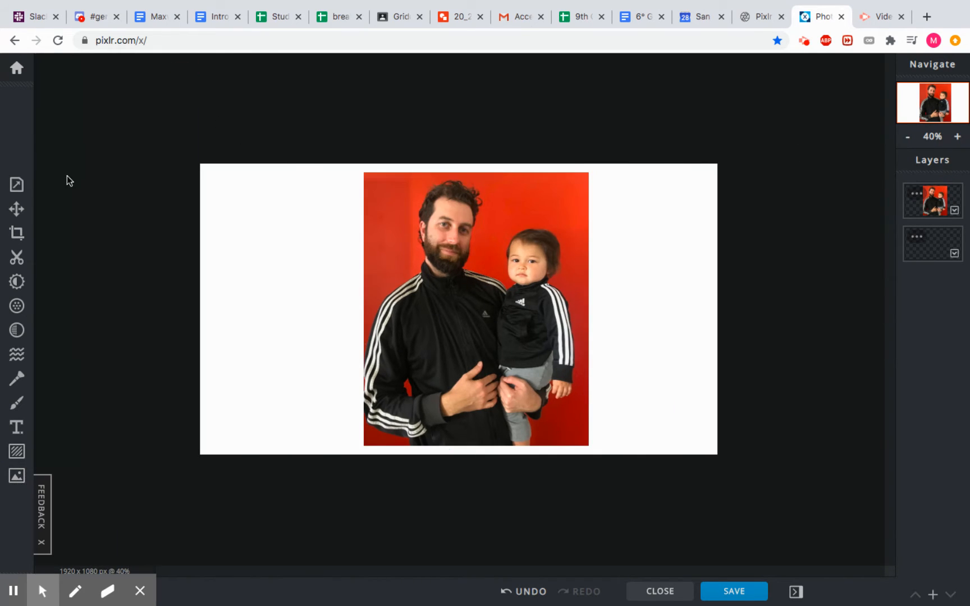
Step: Remove the red background from the man-and-child photo layer with AI Cutout
left_click(17, 257)
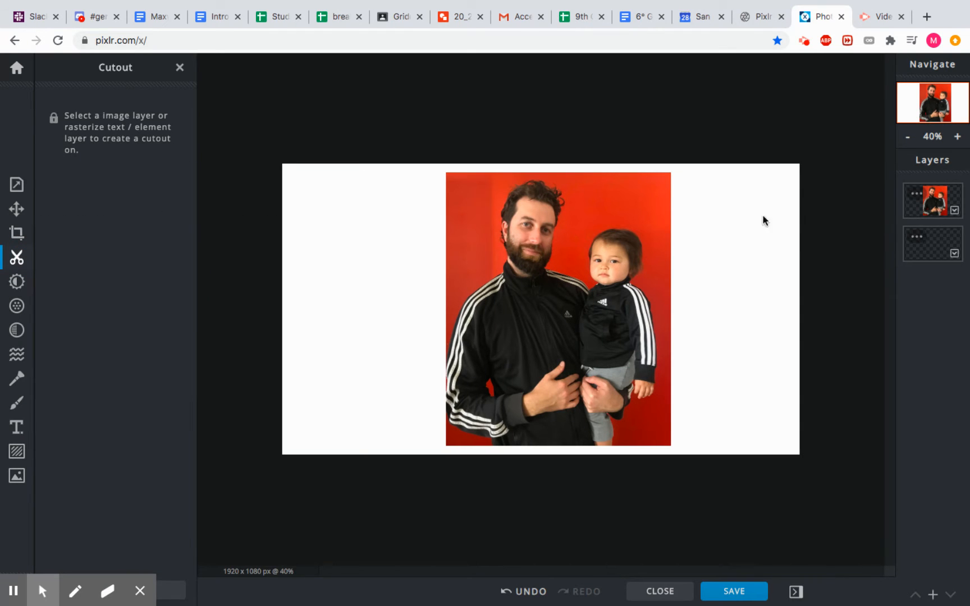
left_click(929, 202)
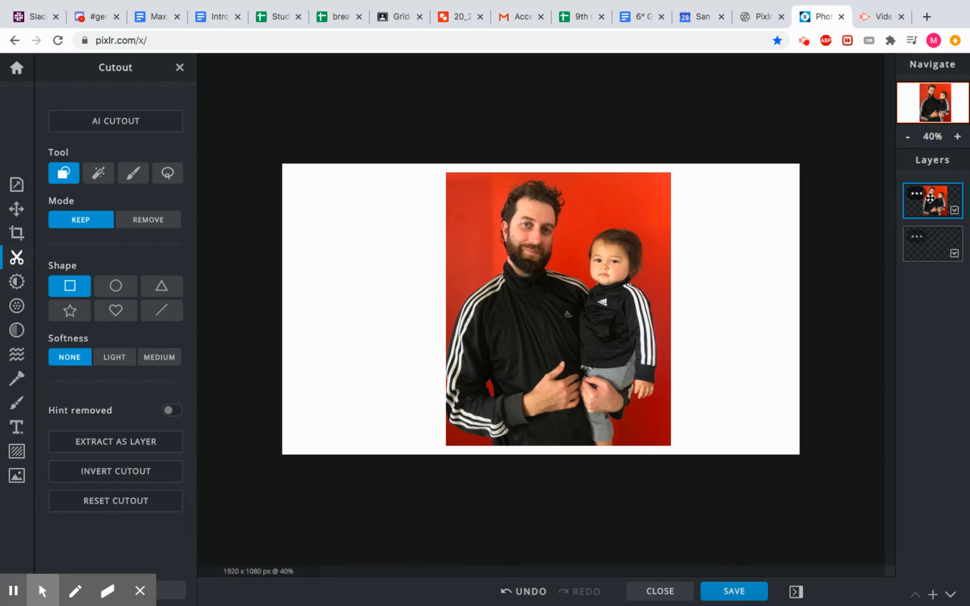
left_click(130, 125)
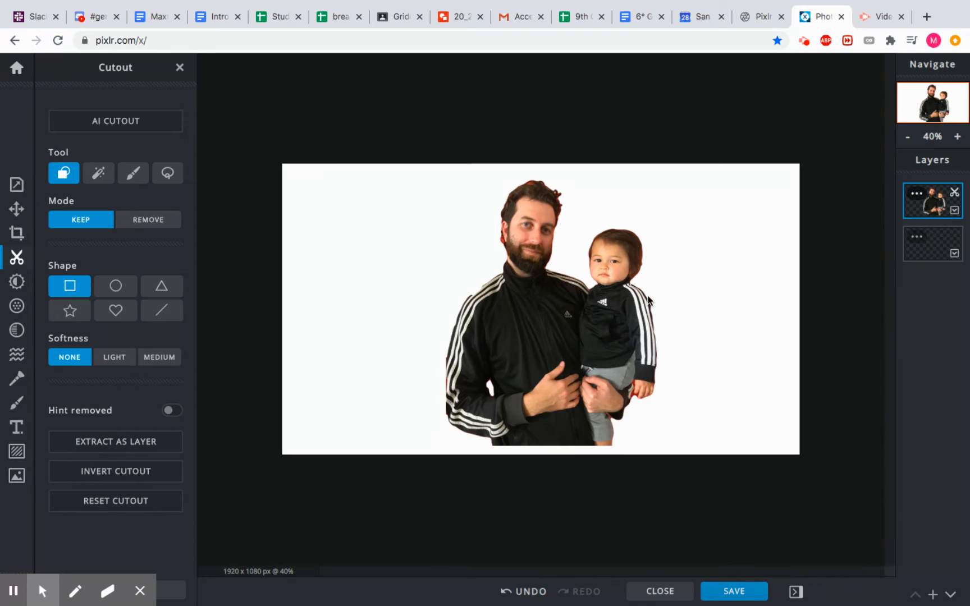
left_click(575, 329)
left_click(434, 141)
left_click(180, 67)
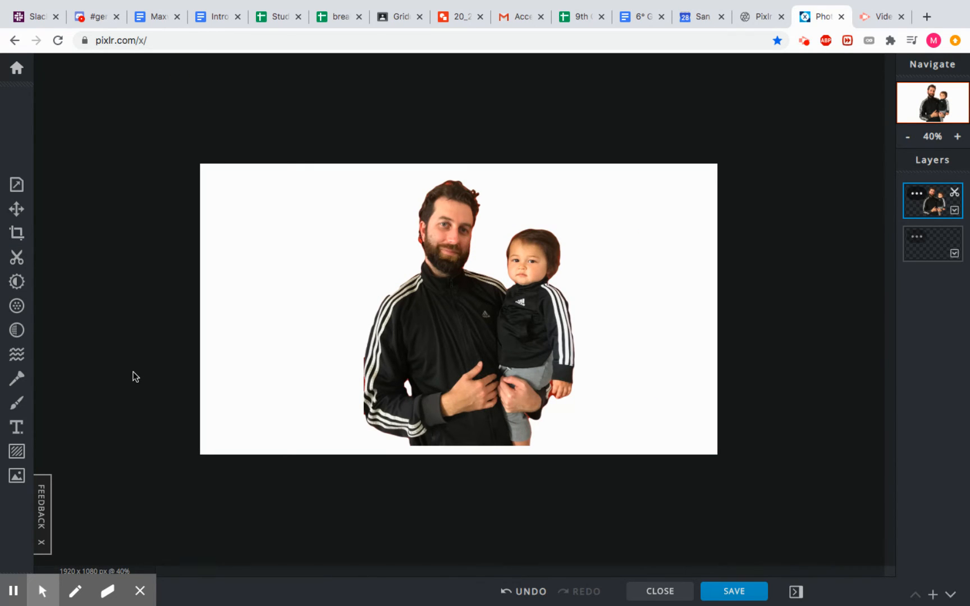
Step: Search the stock image library for "san francisco" to find another photo to add
left_click(17, 476)
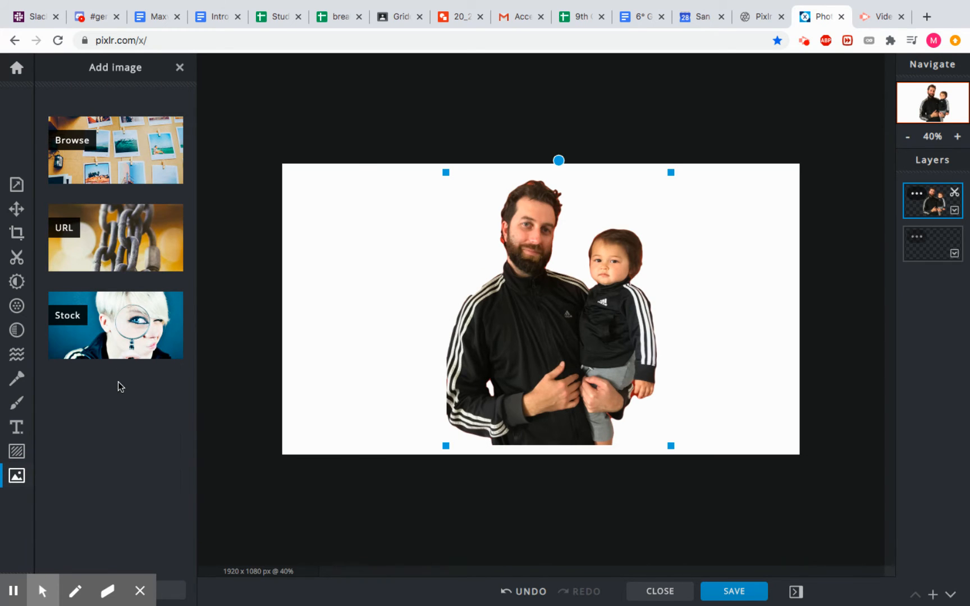
left_click(119, 335)
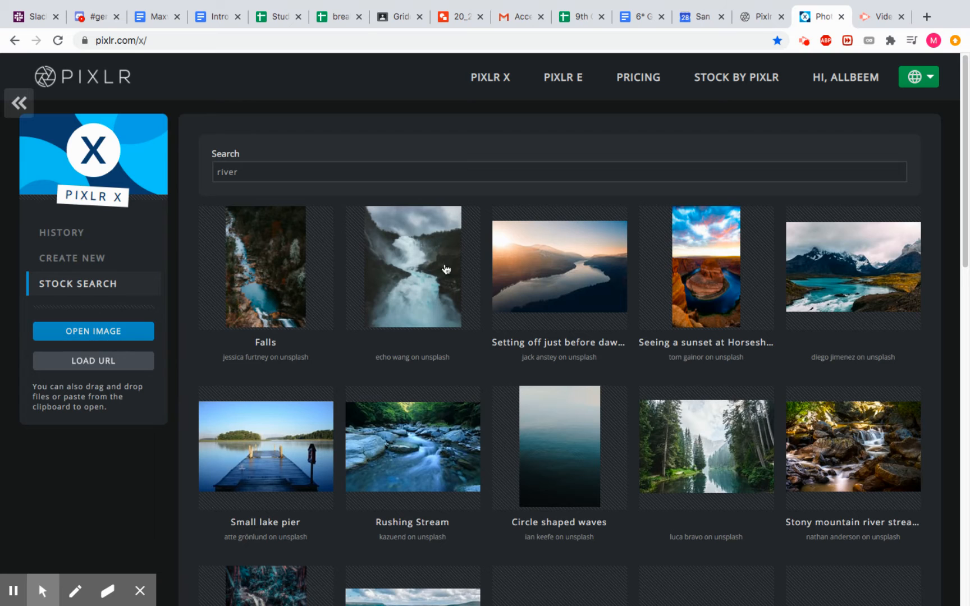
left_click(378, 170)
left_click_drag(378, 170, 202, 164)
key("BackSpace")
type("san francisco")
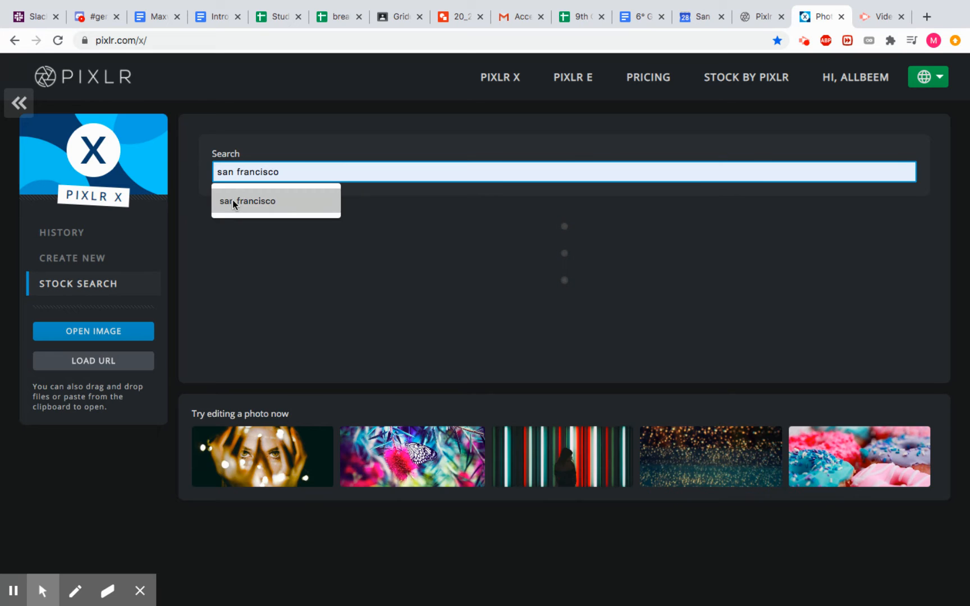
left_click(235, 201)
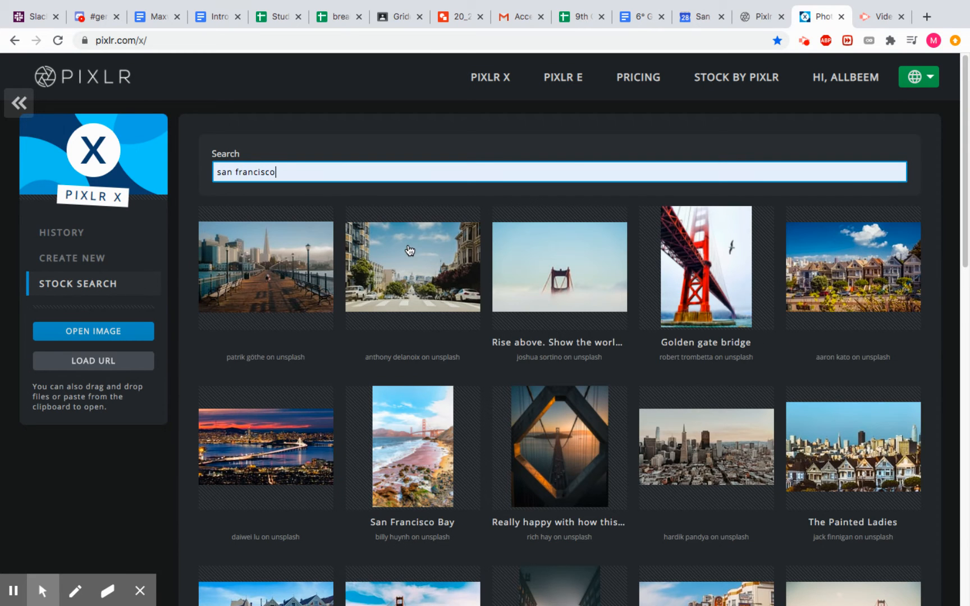
Step: Add the stock photo of the Golden Gate Bridge over blue water with a rocky foreground as a new layer in the current document
scroll(386, 262, "down", 3)
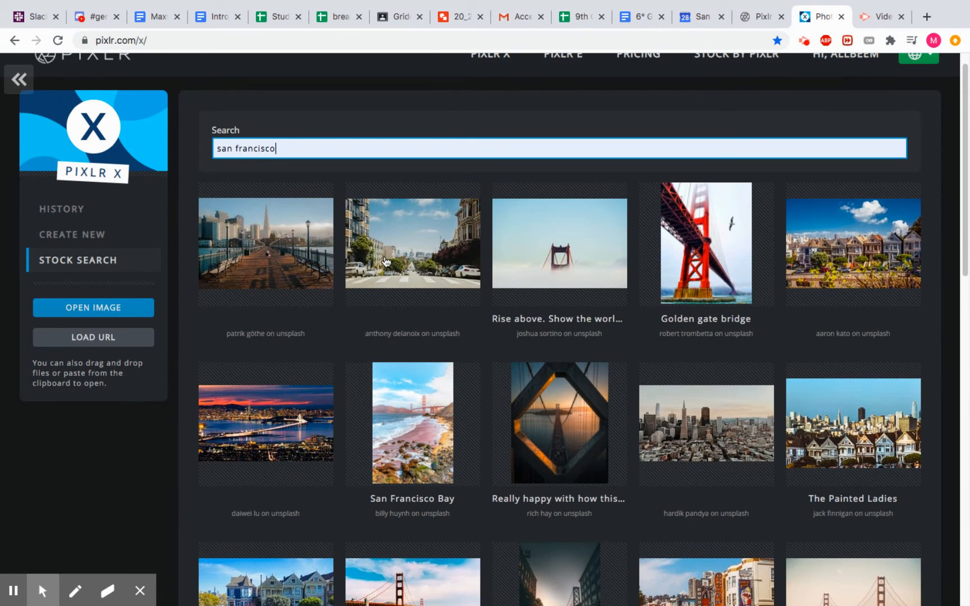
scroll(386, 260, "down", 8)
scroll(386, 258, "down", 3)
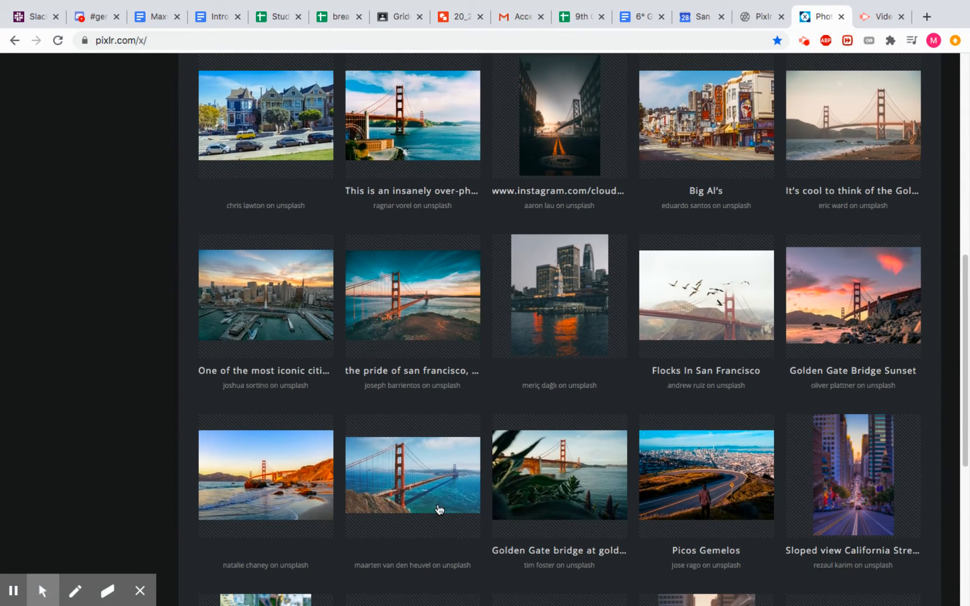
left_click(431, 478)
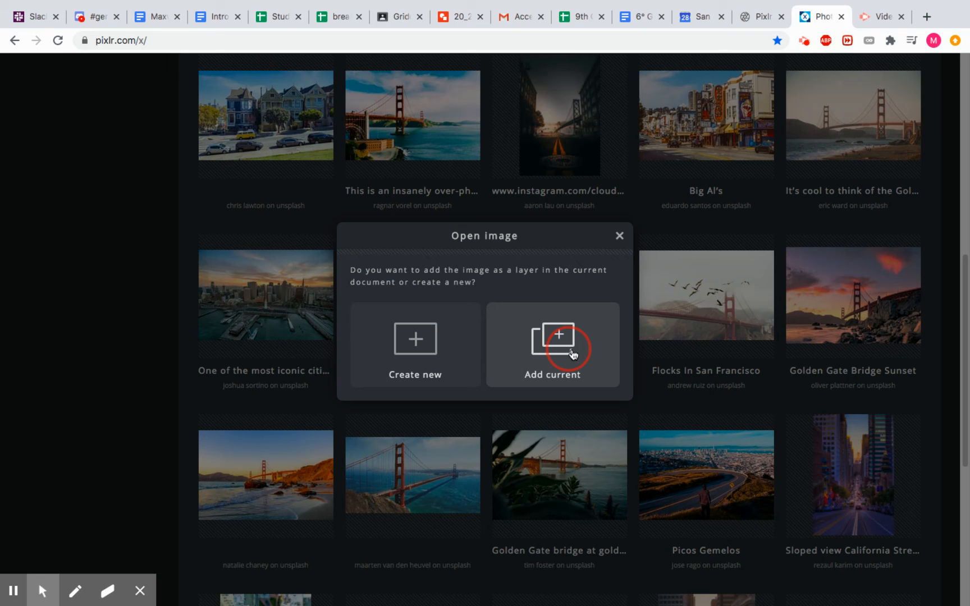
left_click(563, 340)
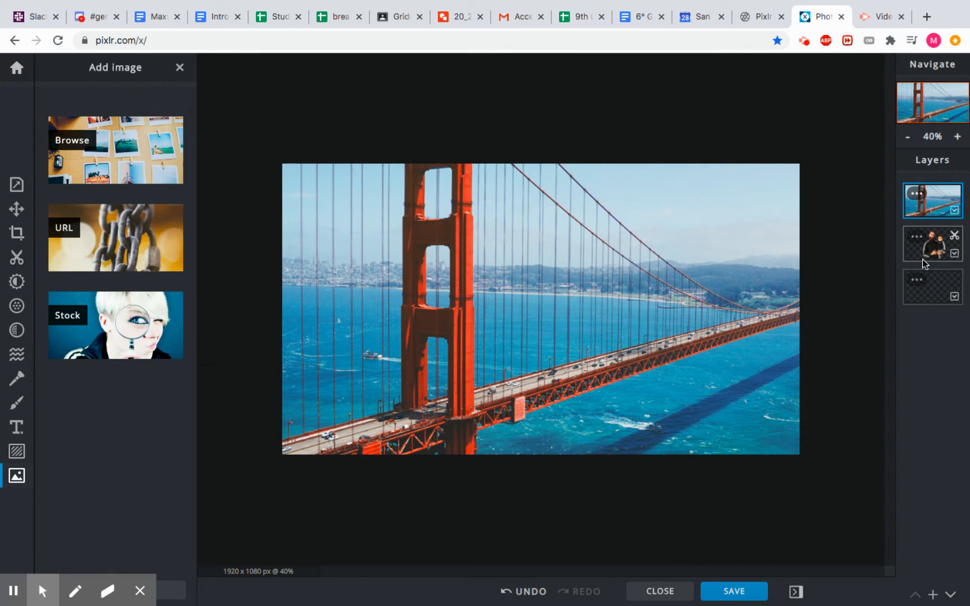
Step: Scale the bridge photo down and position it over the man and child, leaving a narrow white margin around it
left_click_drag(599, 281, 682, 371)
left_click(908, 137)
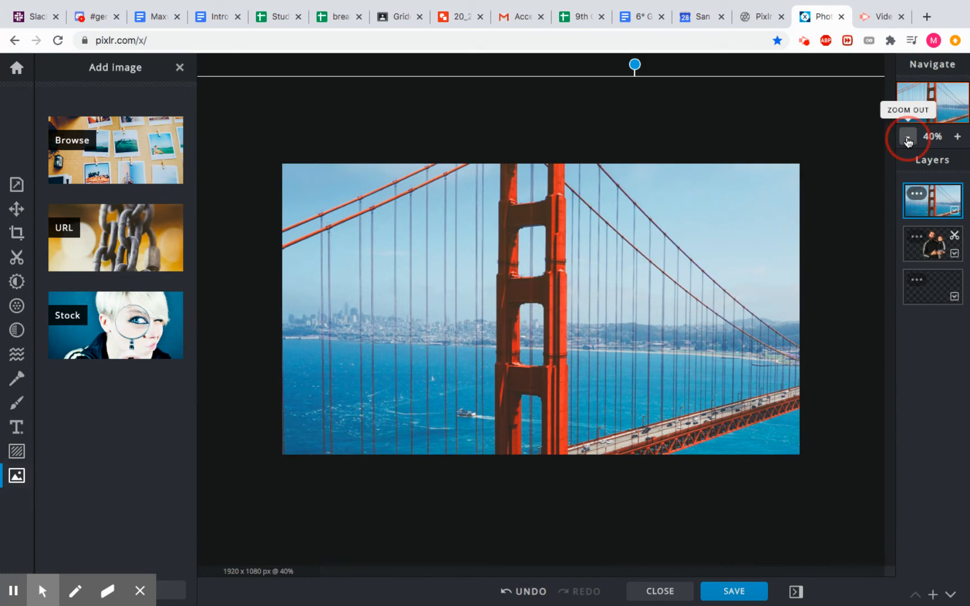
left_click(908, 137)
left_click_drag(331, 486, 445, 356)
left_click_drag(411, 207, 542, 282)
left_click_drag(586, 322, 497, 295)
left_click_drag(442, 371, 421, 383)
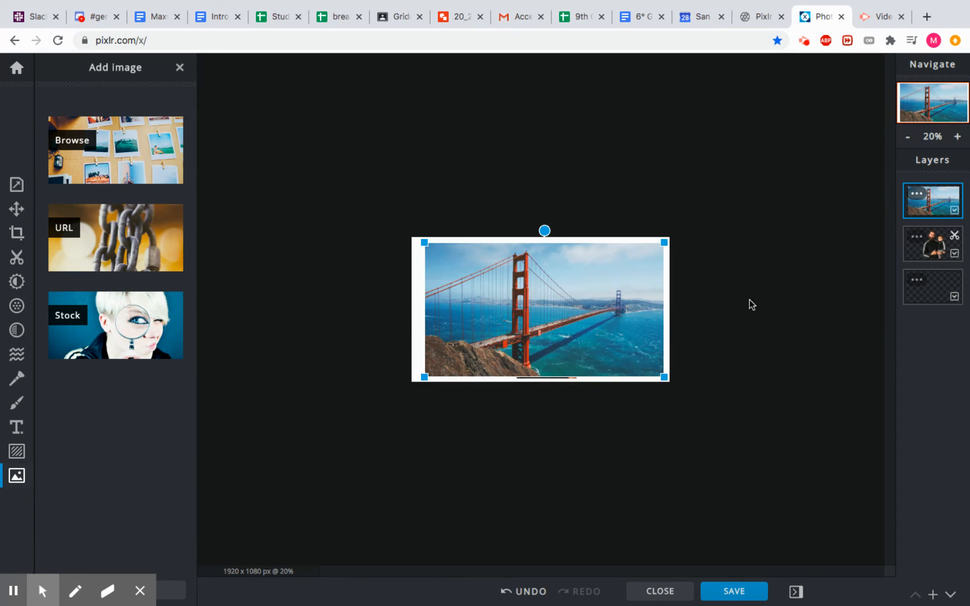
left_click(957, 136)
left_click(957, 136)
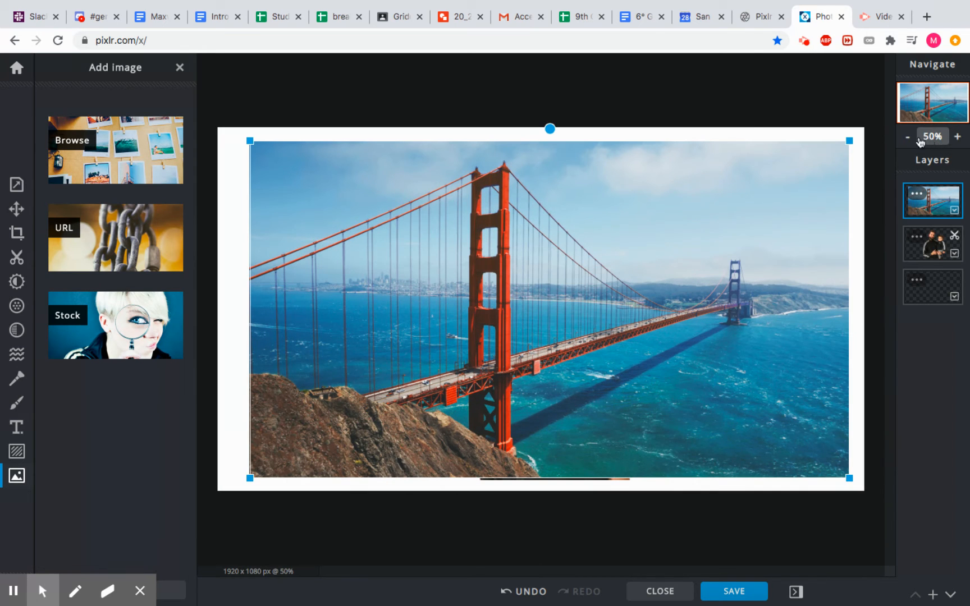
left_click_drag(936, 202, 935, 256)
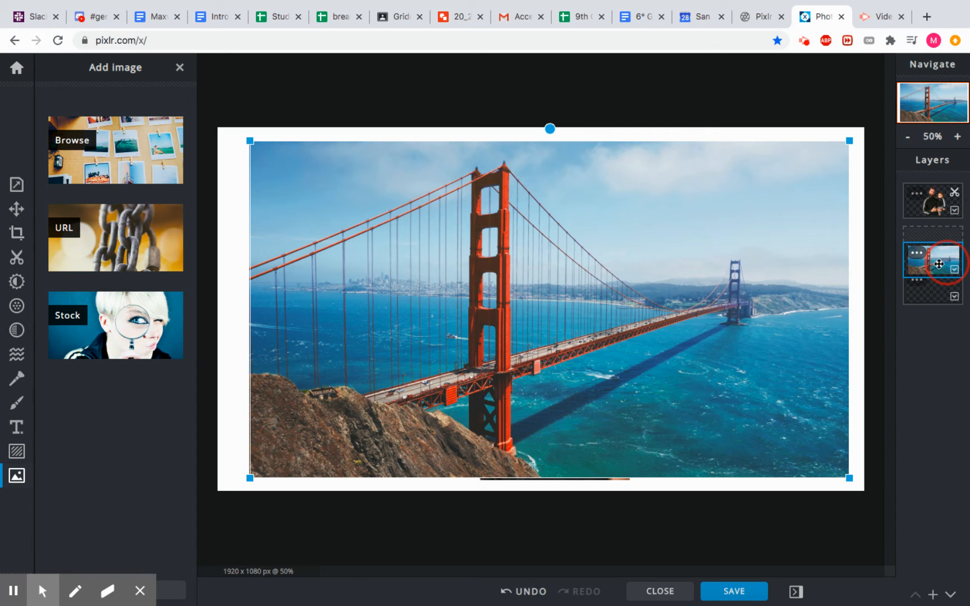
left_click(179, 67)
left_click_drag(932, 246, 929, 191)
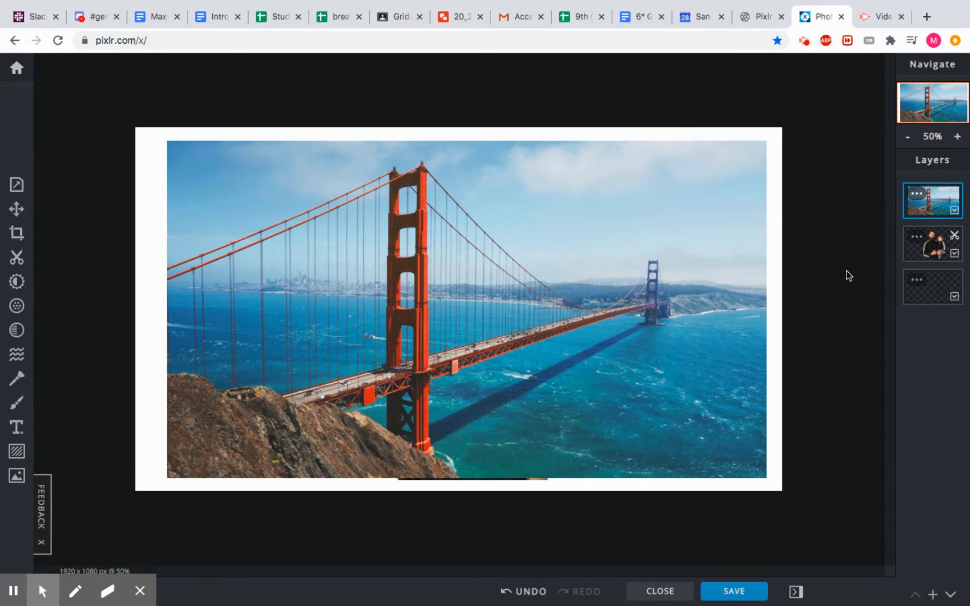
Step: Set the bridge layer's blend mode to Screen and its transparency to 66
left_click(917, 195)
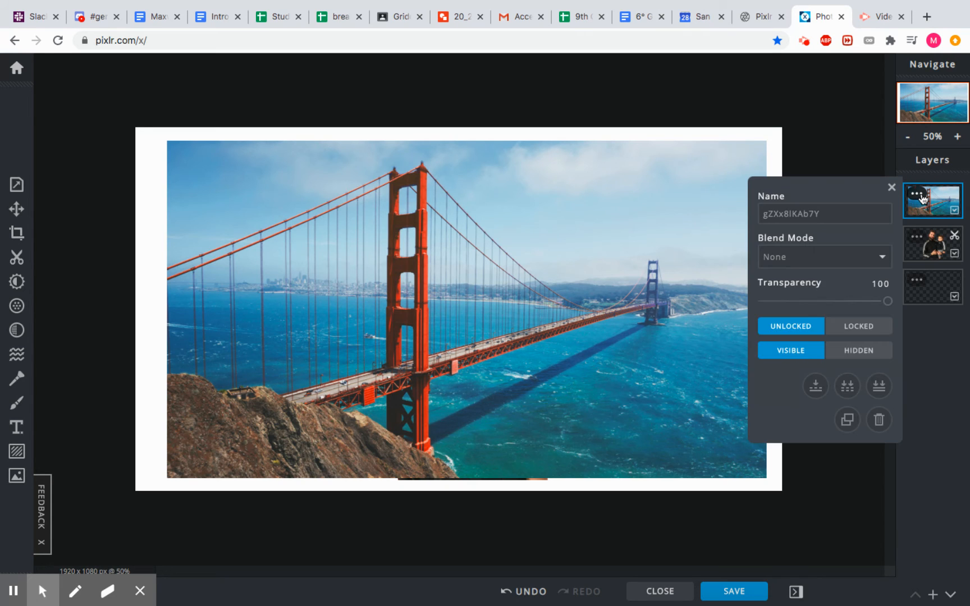
left_click(884, 259)
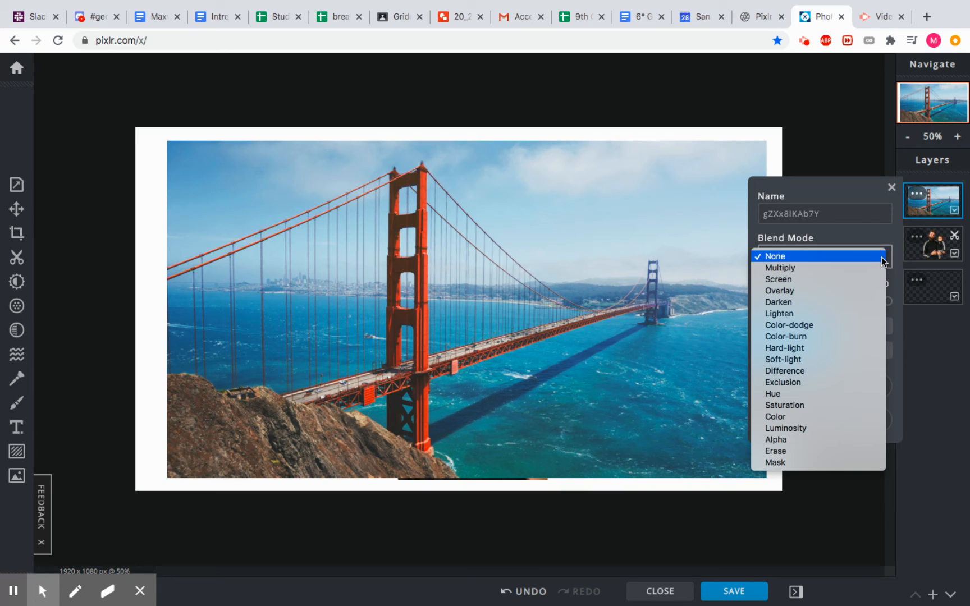
left_click(851, 280)
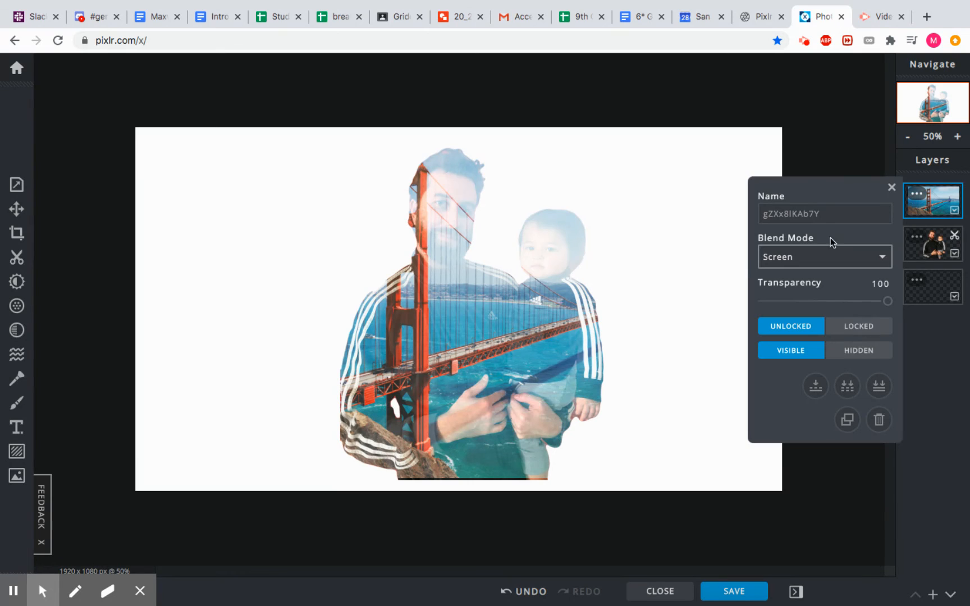
left_click_drag(889, 303, 847, 312)
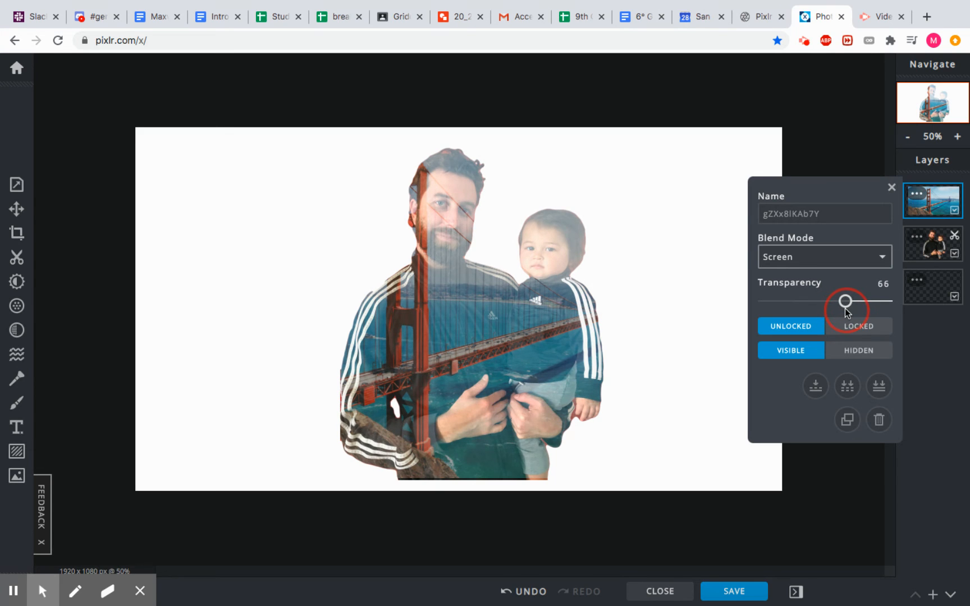
left_click(892, 188)
Step: Set the transparency of the man-and-child layer IMG_0348.jpg to 99
left_click(926, 242)
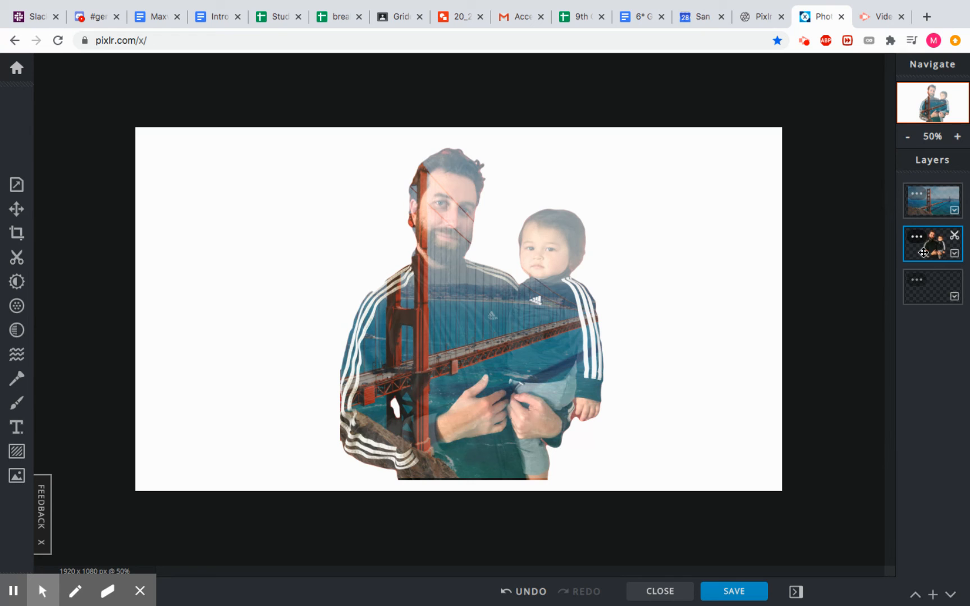
left_click(917, 237)
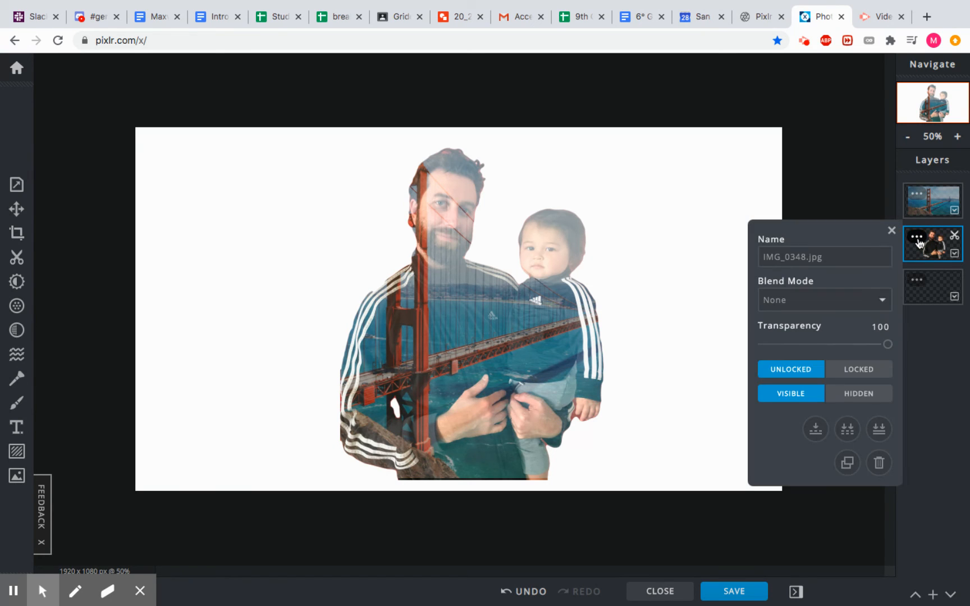
mouse_move(888, 346)
left_mouse_down()
mouse_move(864, 344)
mouse_move(847, 360)
mouse_move(911, 355)
mouse_move(842, 362)
mouse_move(886, 359)
left_mouse_up()
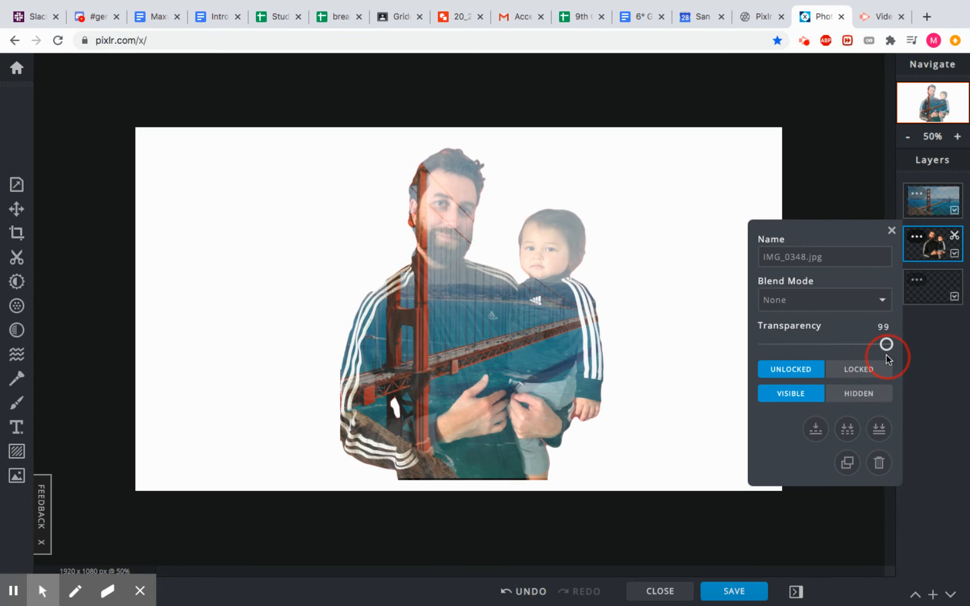
left_click(891, 230)
Step: Try pink to red canvas background colours, including #EBBEBE, #E3A0A0 and #CC5757
left_click(16, 186)
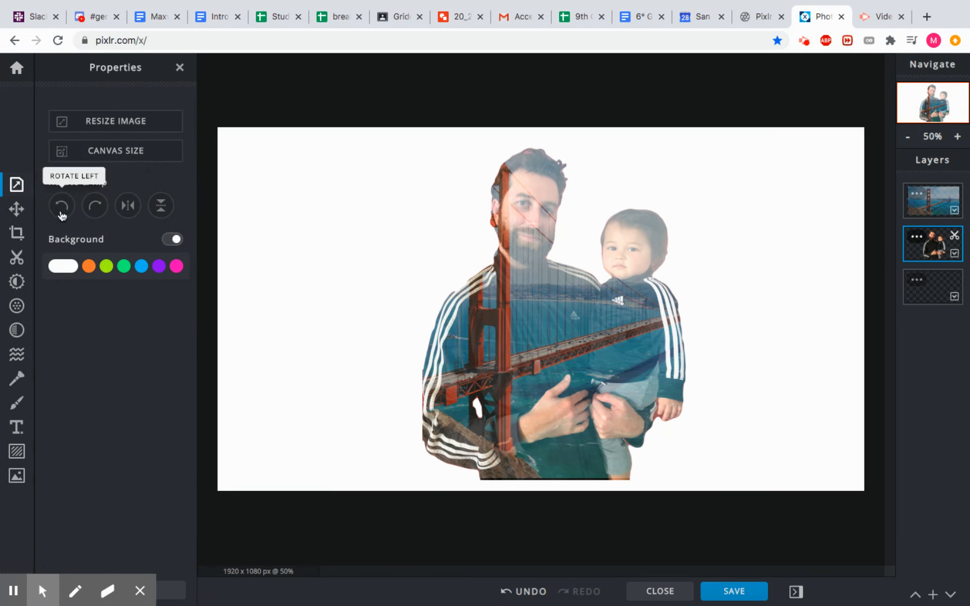
left_click(79, 268)
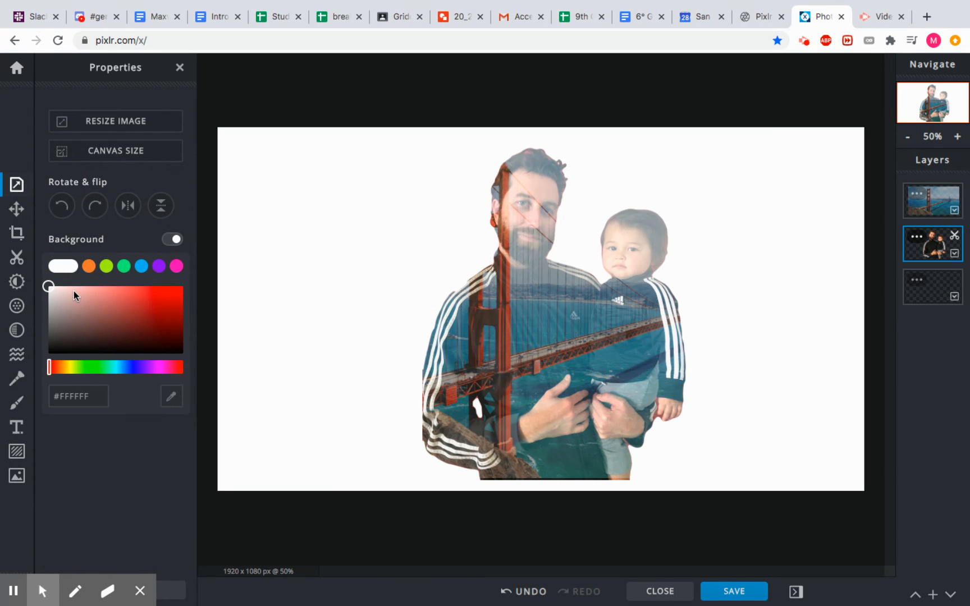
left_click(73, 291)
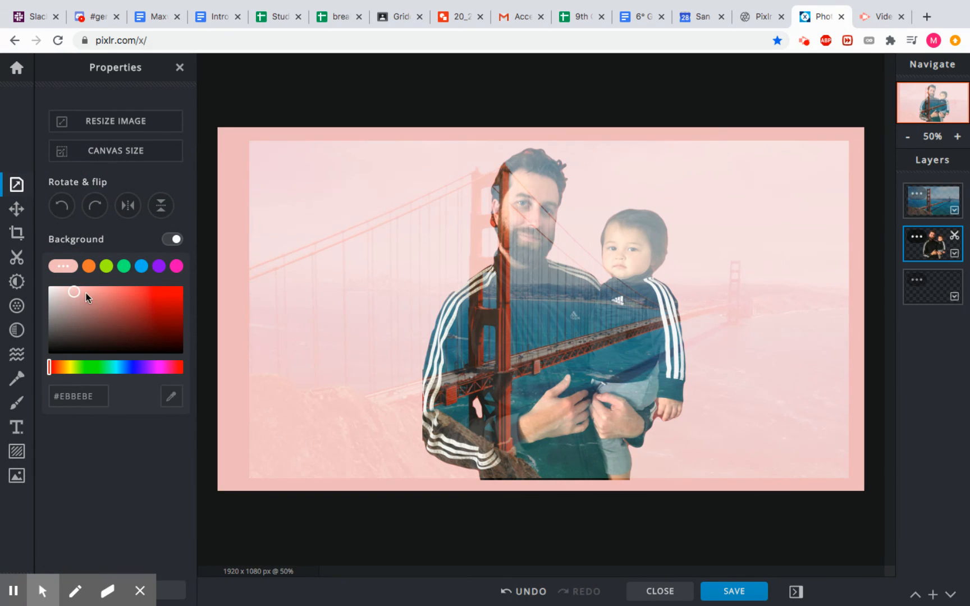
left_click(88, 292)
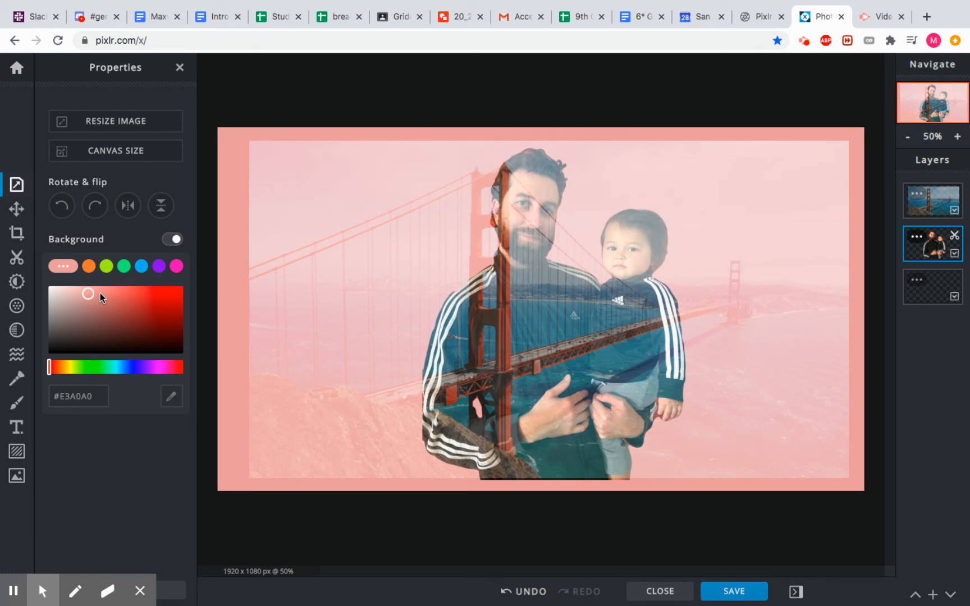
left_click(100, 293)
left_click(125, 298)
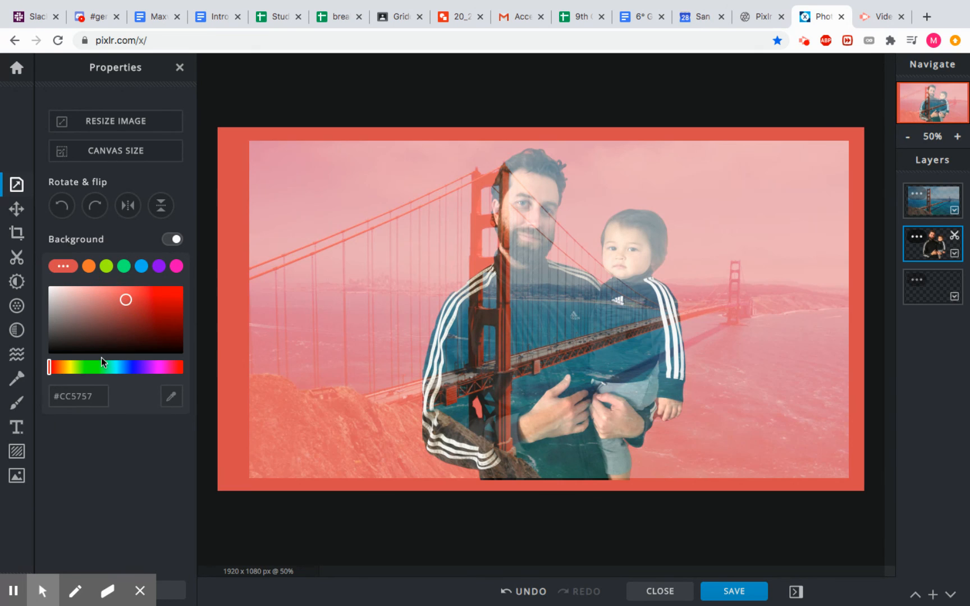
Step: Try several green canvas background shades, including #A1D6B4, #6CC28B and #B1D9BF
left_click(101, 367)
left_click(101, 304)
left_click(82, 296)
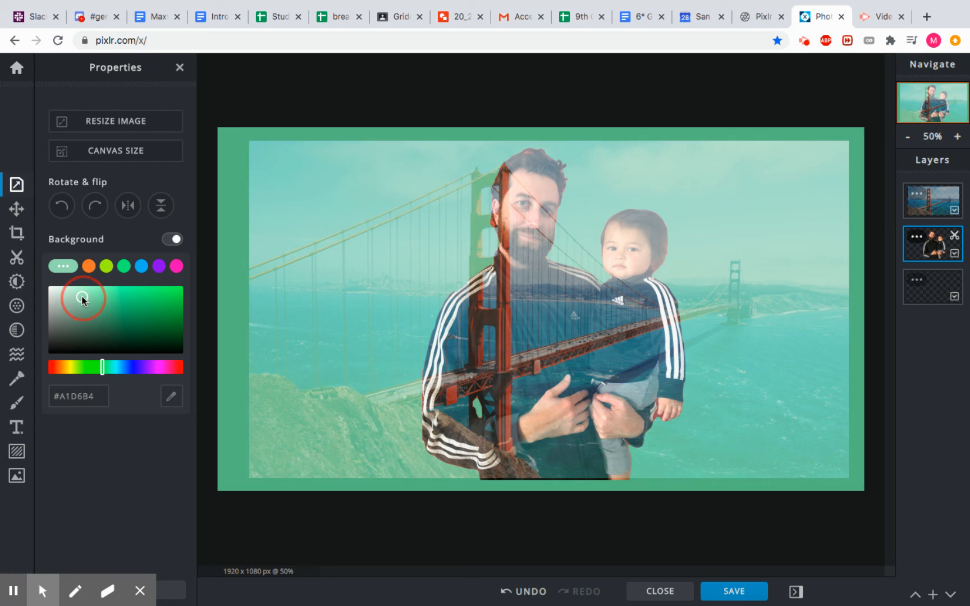
left_click(100, 298)
left_click(109, 304)
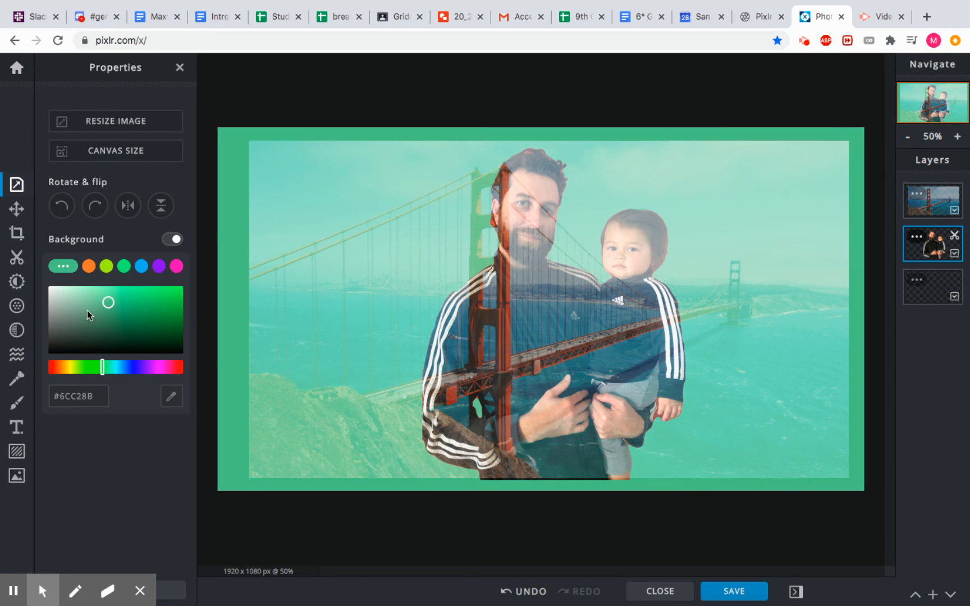
left_click(74, 296)
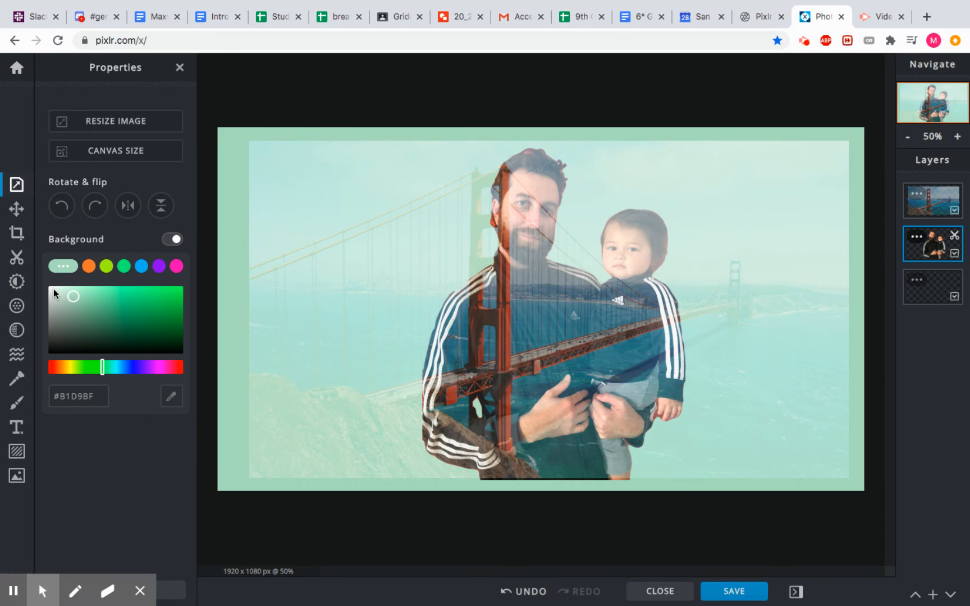
Step: Set the canvas background colour to near-white #FCFCFC and close the background settings
left_click(51, 289)
left_click(48, 287)
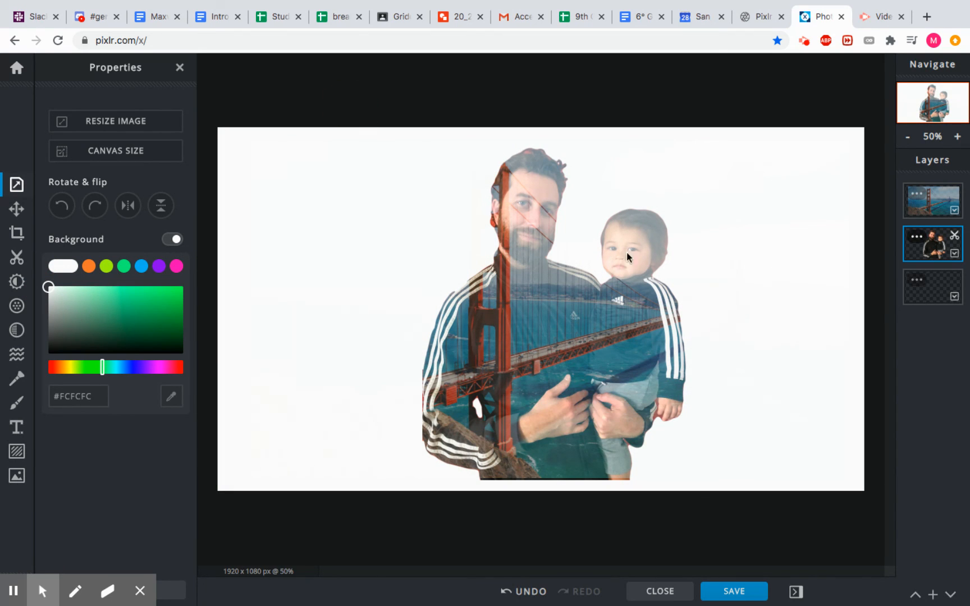
left_click(178, 68)
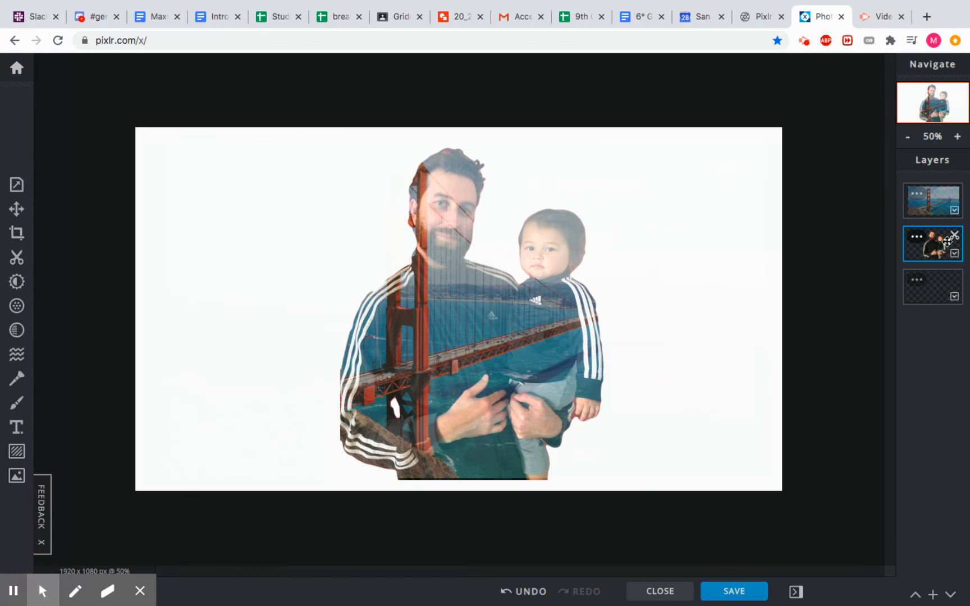
Step: Give the man-and-child layer the SUPERONE effect from the Colors collection at 100
left_click(18, 308)
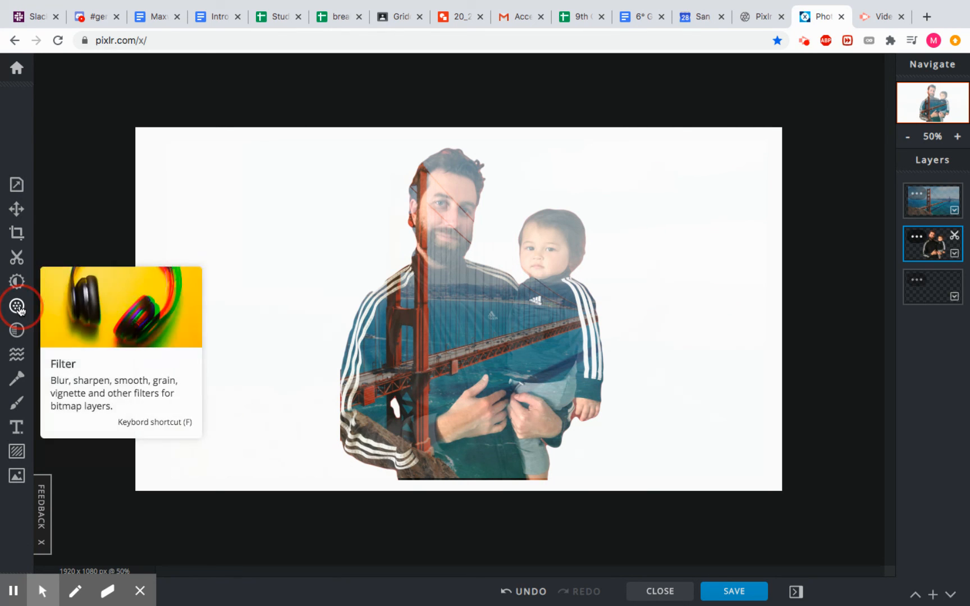
left_click(16, 330)
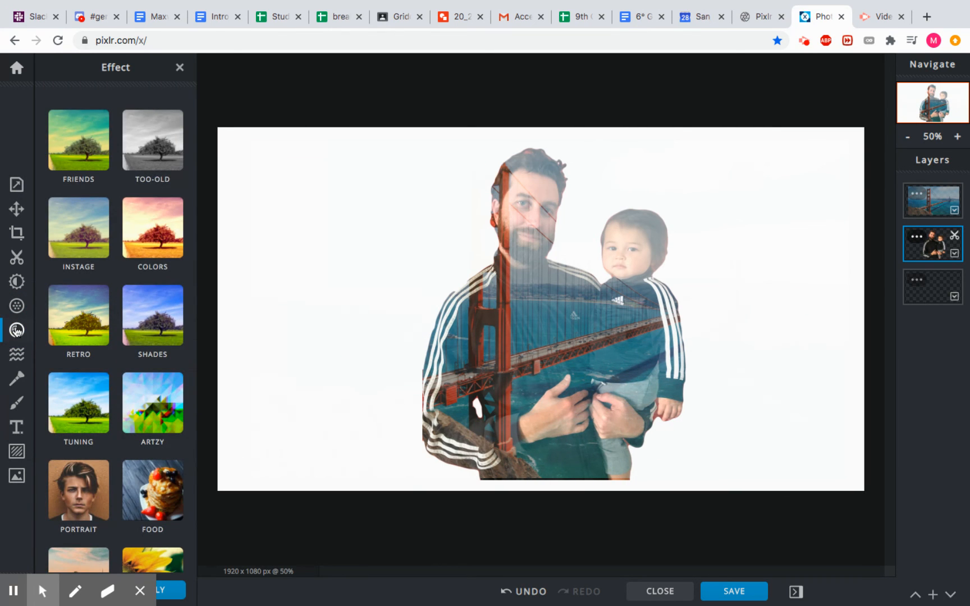
left_click(164, 220)
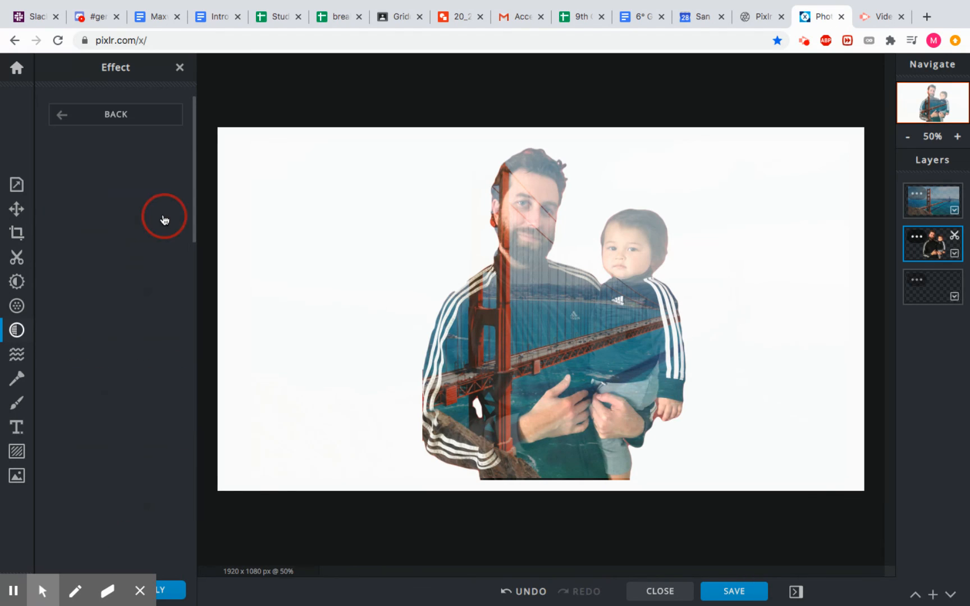
left_click(144, 177)
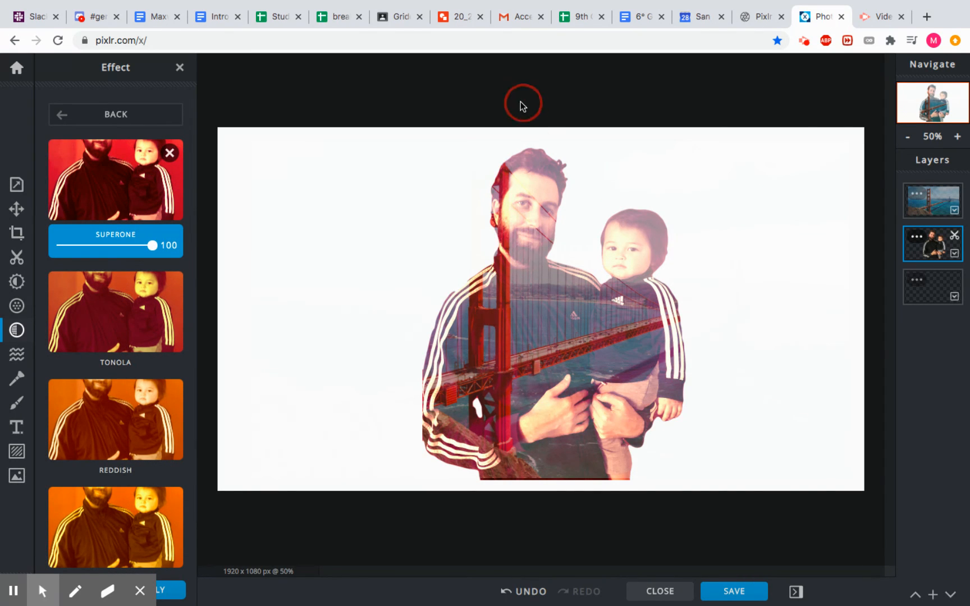
Step: Adjust the man-and-child layer to saturation 2 and contrast 2
left_click(17, 282)
mouse_move(116, 331)
left_mouse_down()
mouse_move(171, 336)
mouse_move(117, 336)
left_mouse_up()
scroll(112, 472, "down", 3)
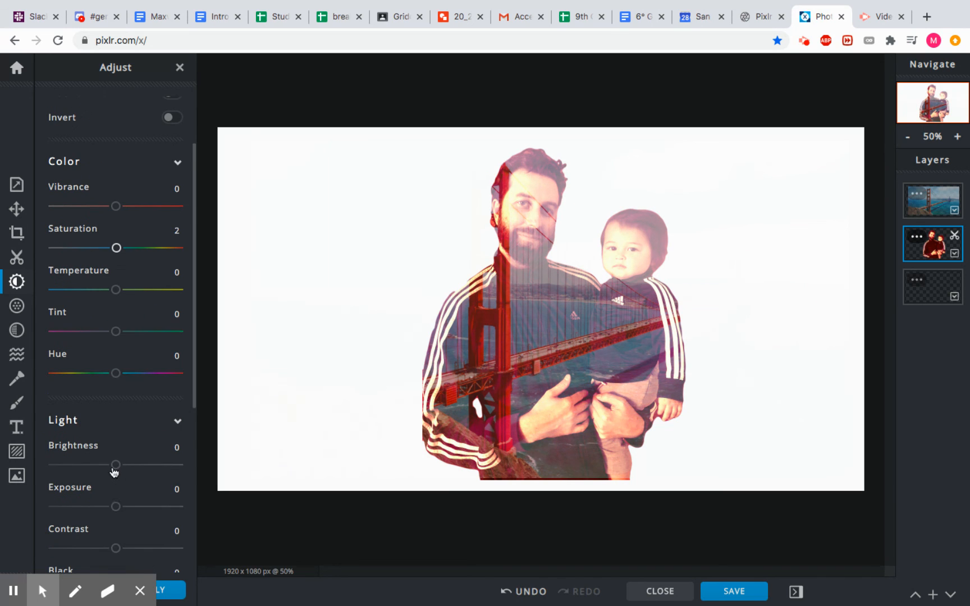
mouse_move(116, 551)
left_mouse_down()
mouse_move(180, 550)
mouse_move(117, 555)
left_mouse_up()
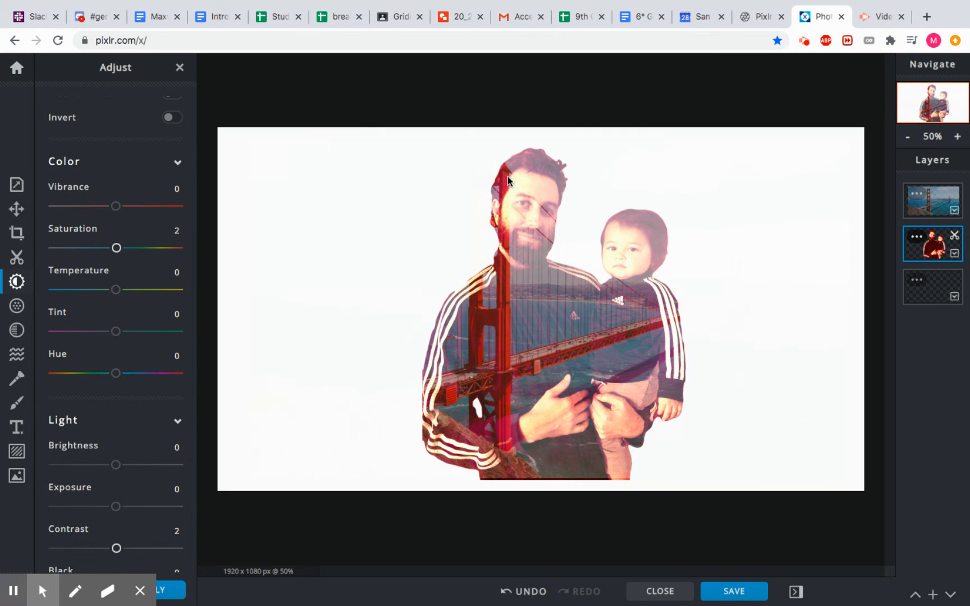